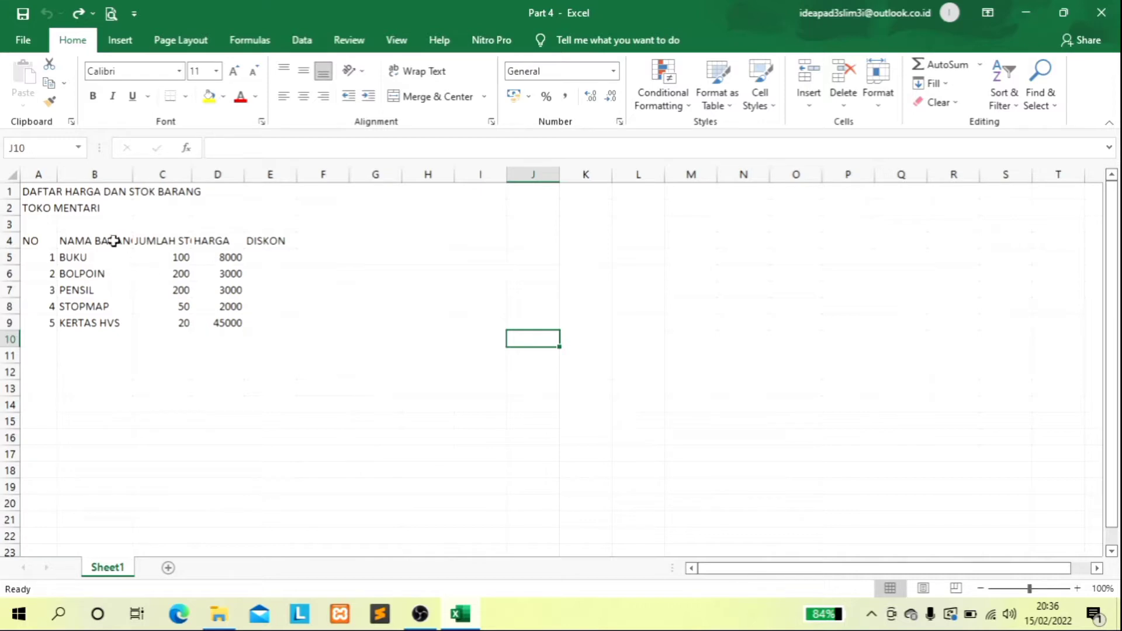
Merge and center the title across A1:E1, and middle-align it in a row 1 made more than twice as tall
left_click(44, 194)
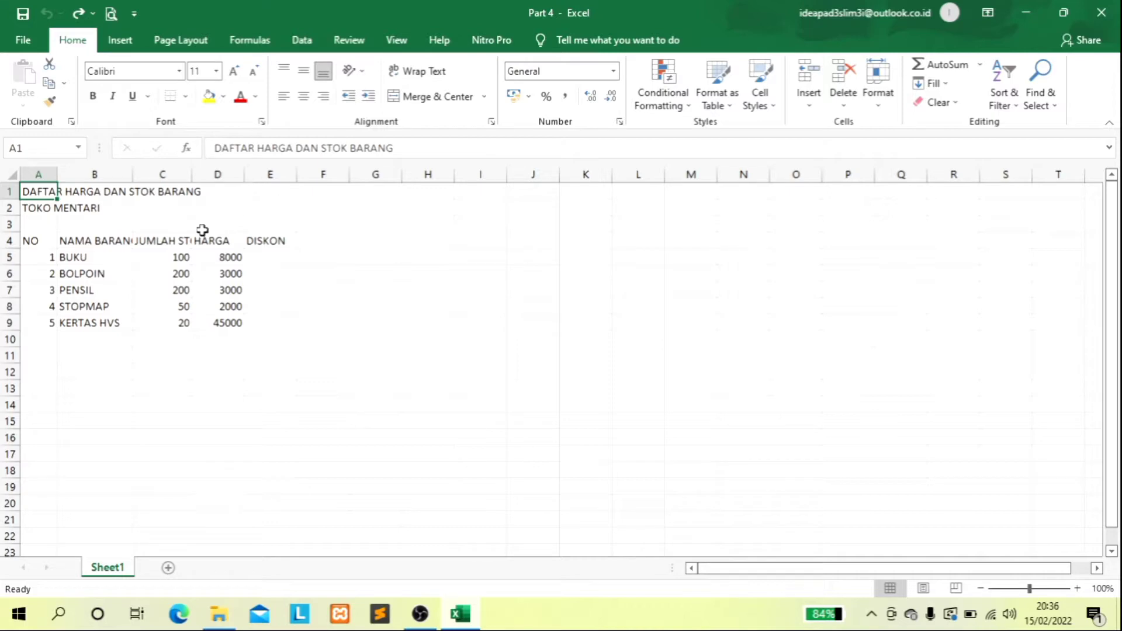
left_click_drag(45, 193, 262, 188)
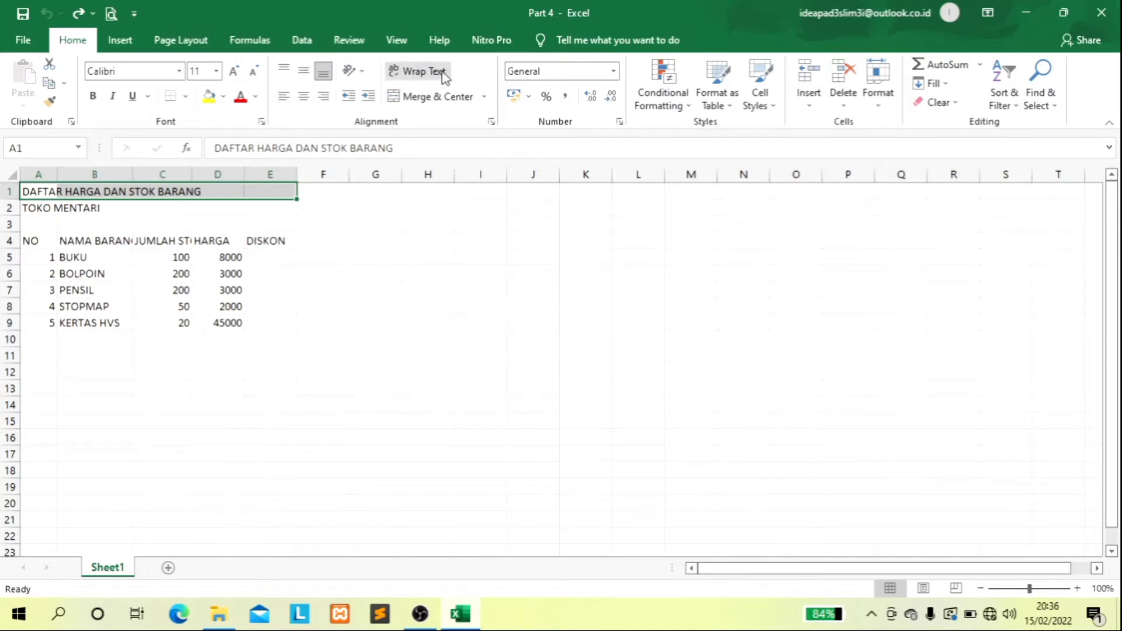
left_click(435, 98)
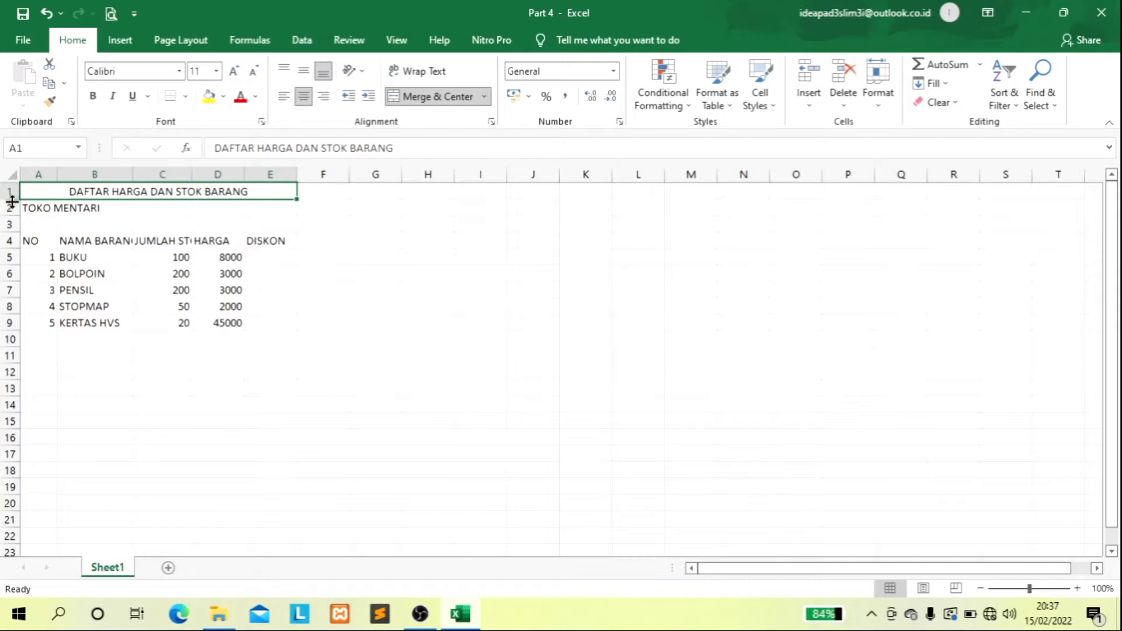
left_click_drag(12, 201, 10, 224)
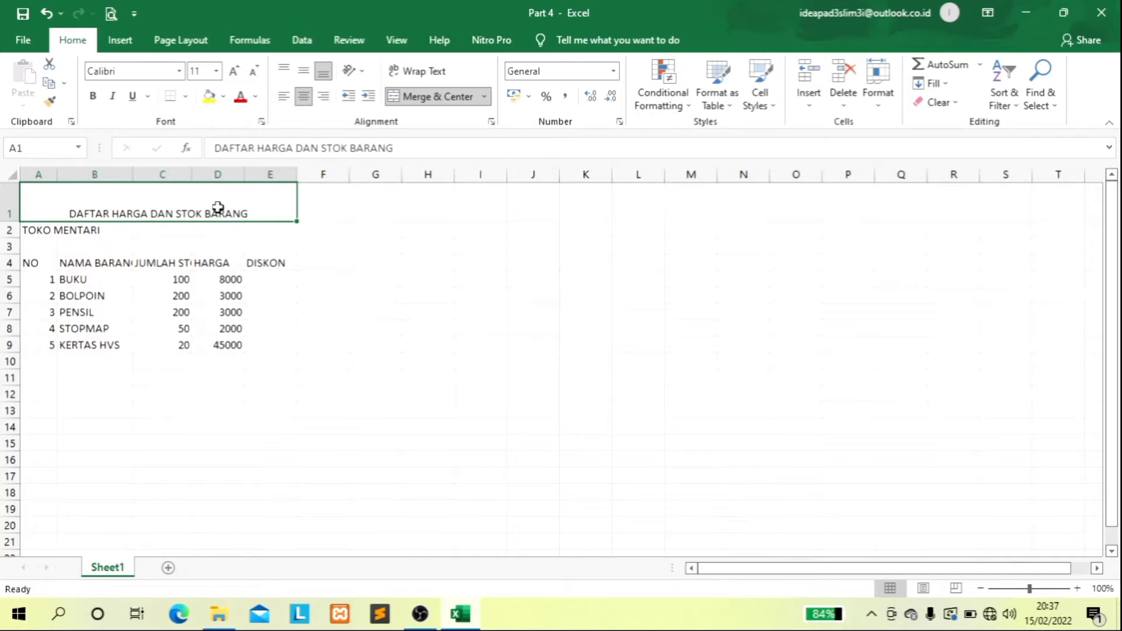
left_click(304, 72)
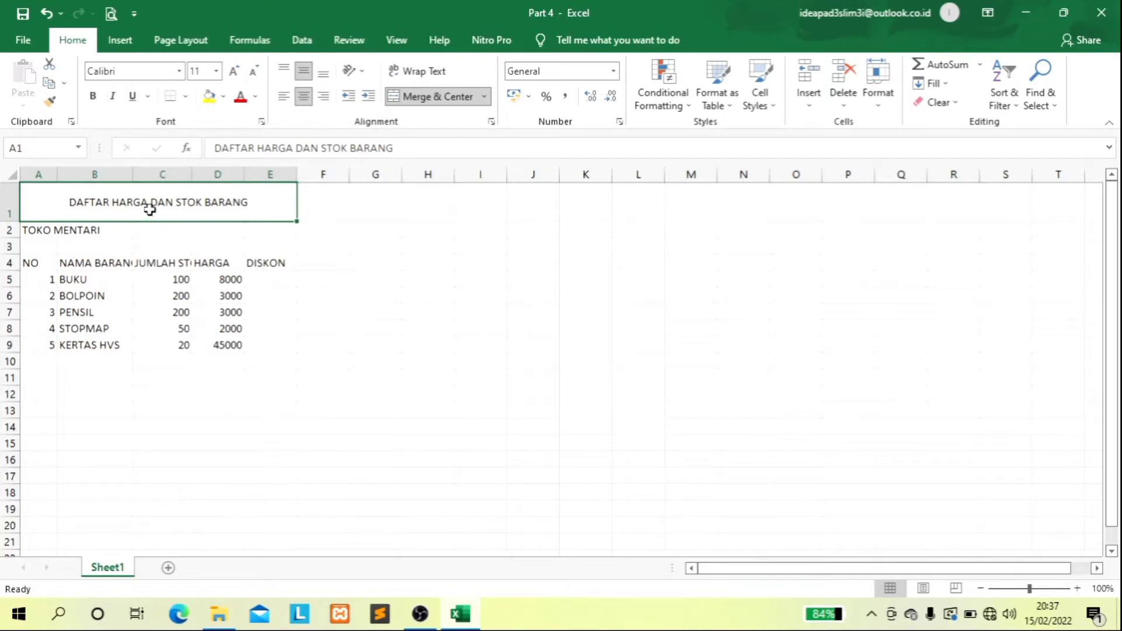
Make the merged title in row 1 bold and increase its font size to 14
left_click(92, 96)
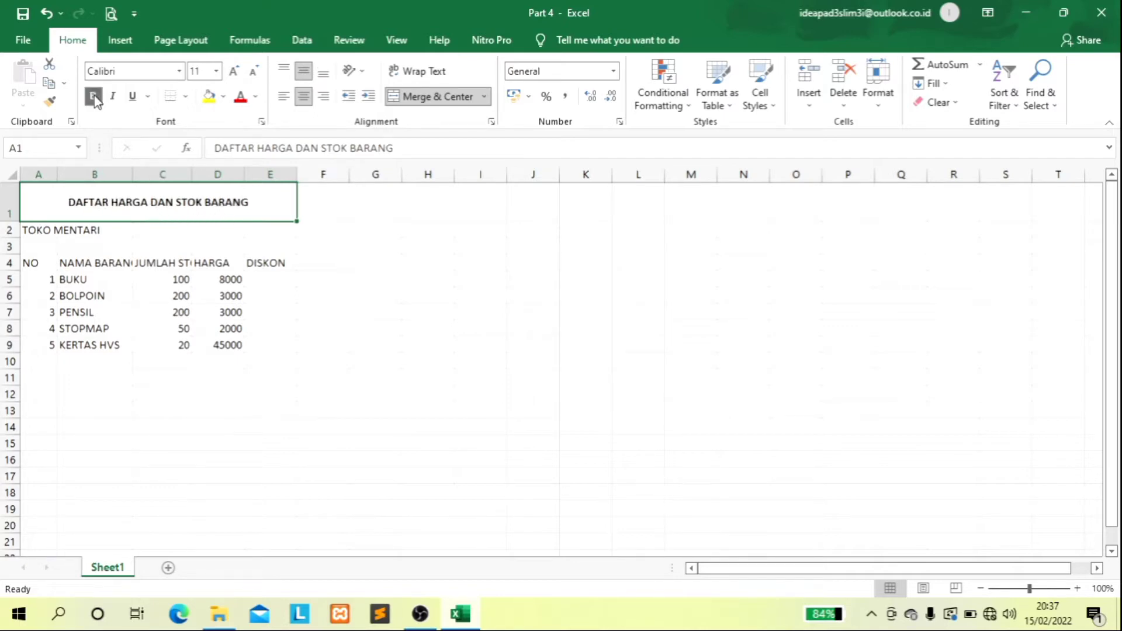
left_click(235, 71)
left_click(234, 72)
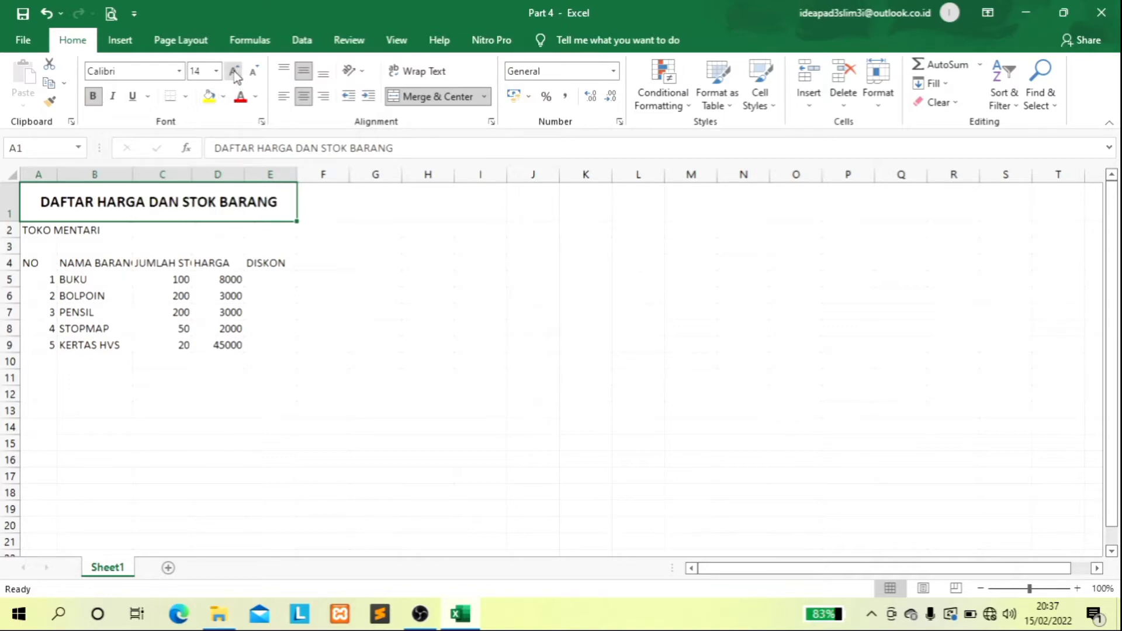
left_click(420, 219)
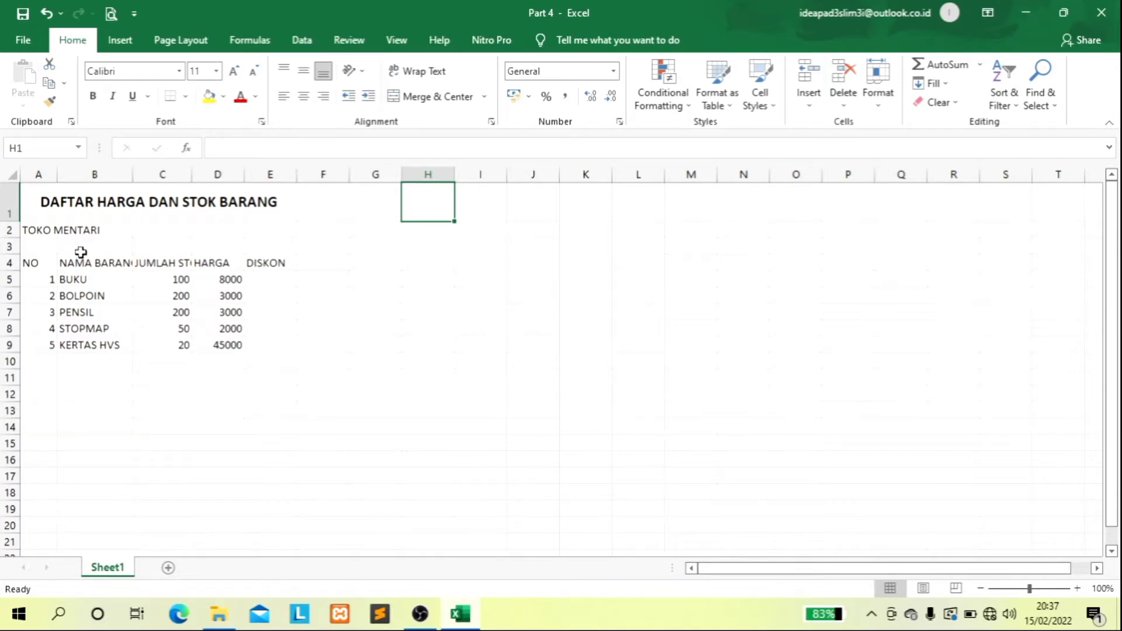
Merge and center TOKO MENTARI across A2:E2, and middle-align it in a row 2 made about twice as tall
left_click(48, 233)
left_click_drag(47, 232, 288, 232)
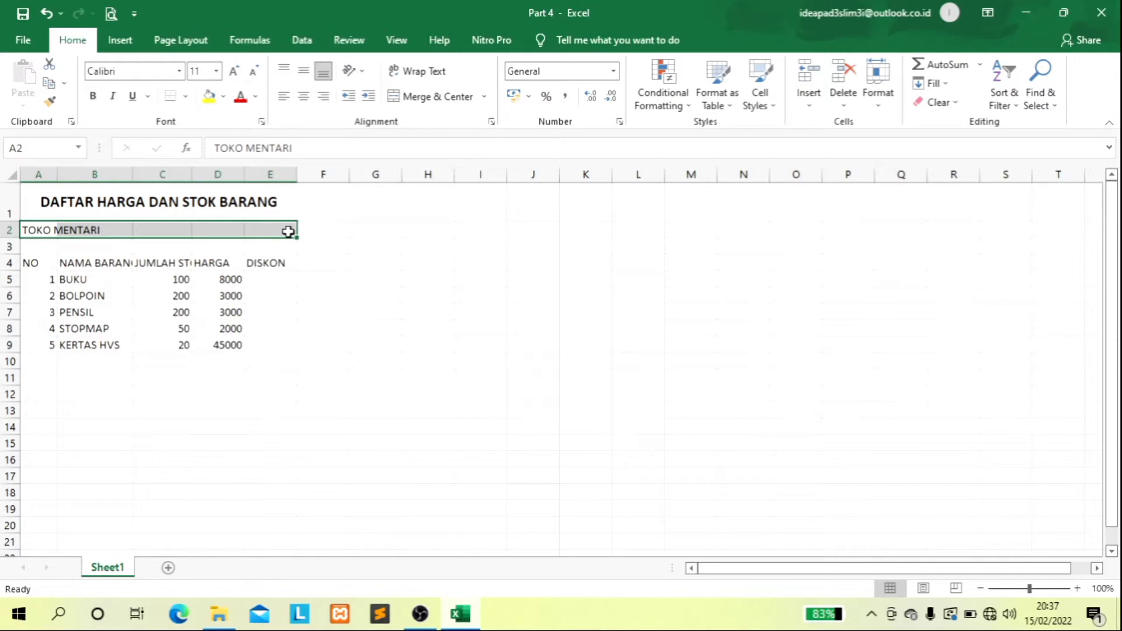
left_click(430, 99)
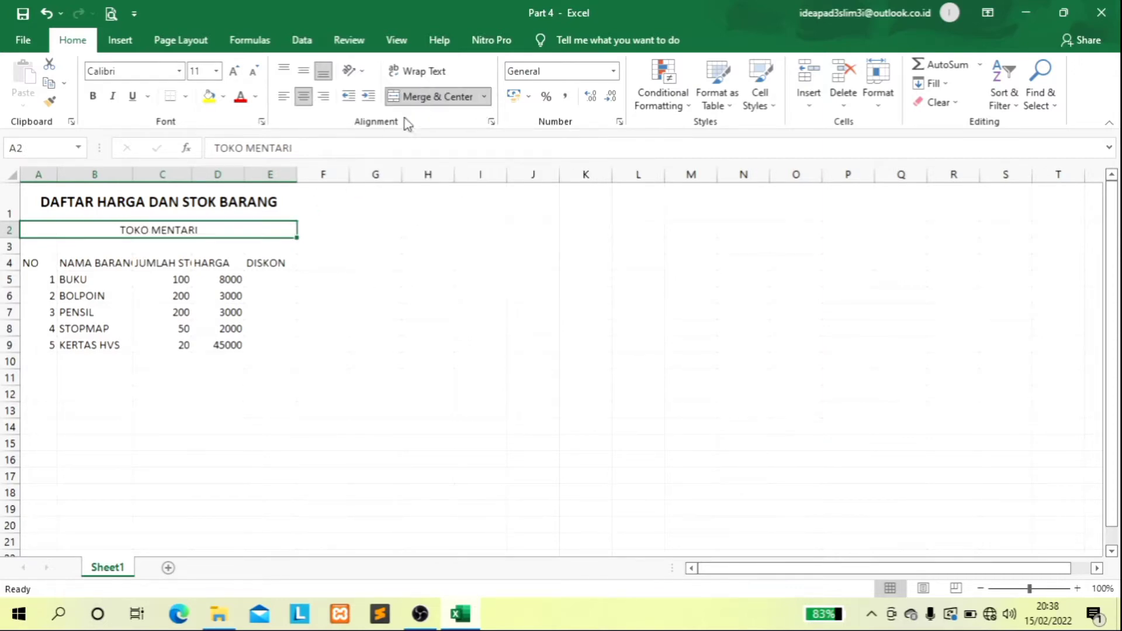
left_click_drag(9, 236, 9, 254)
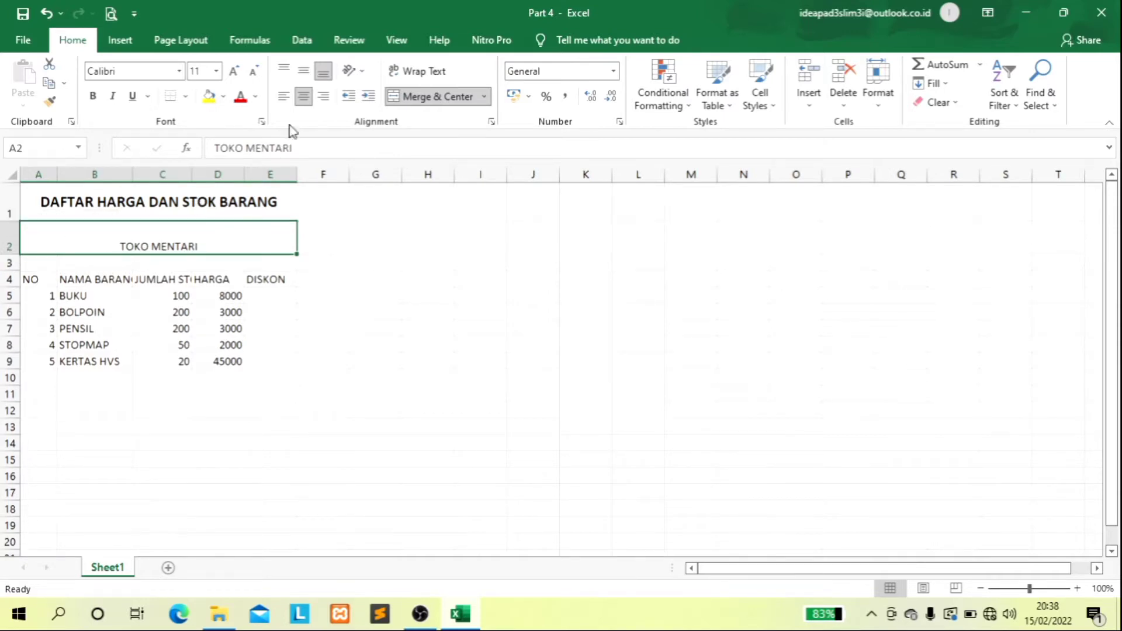
left_click(303, 77)
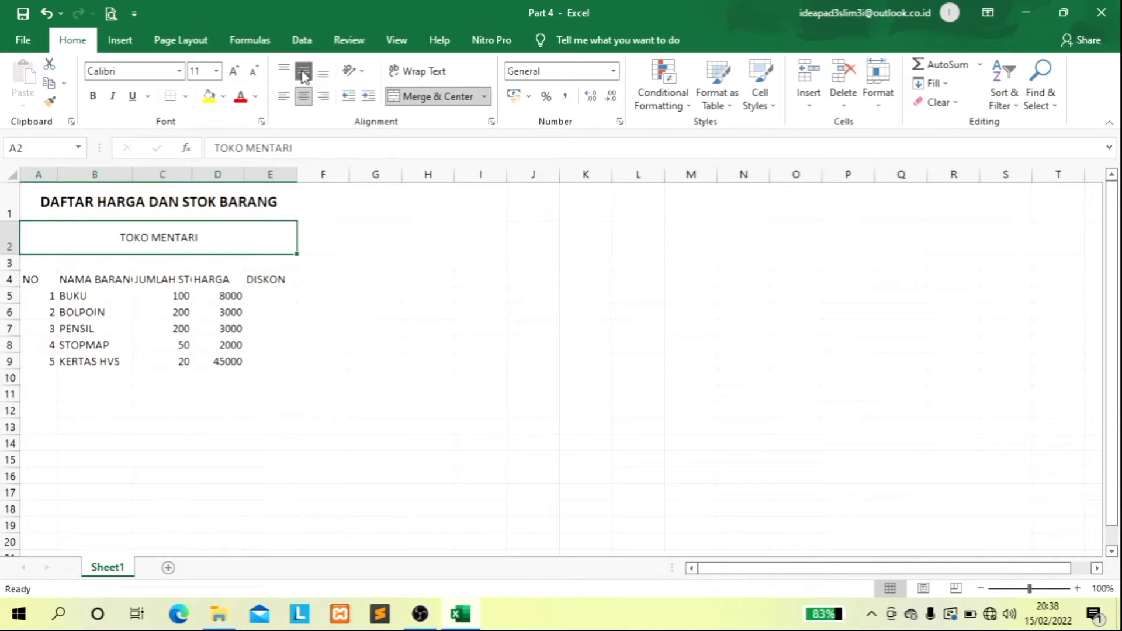
Make the TOKO MENTARI subtitle bold and increase its font size to 14
left_click(92, 96)
left_click(234, 72)
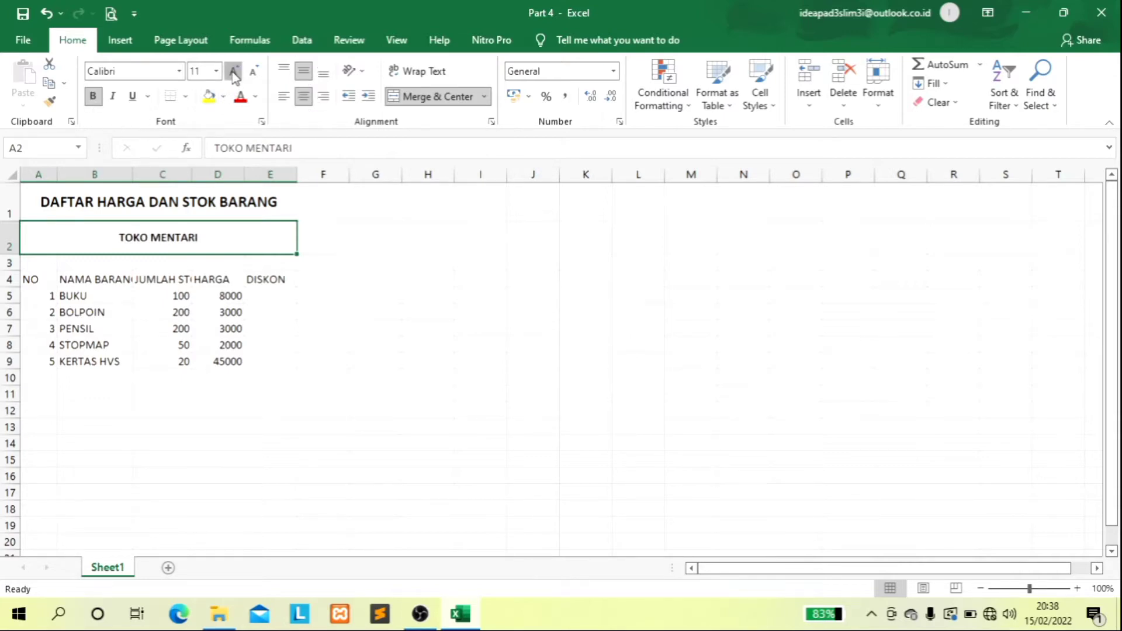
left_click(234, 72)
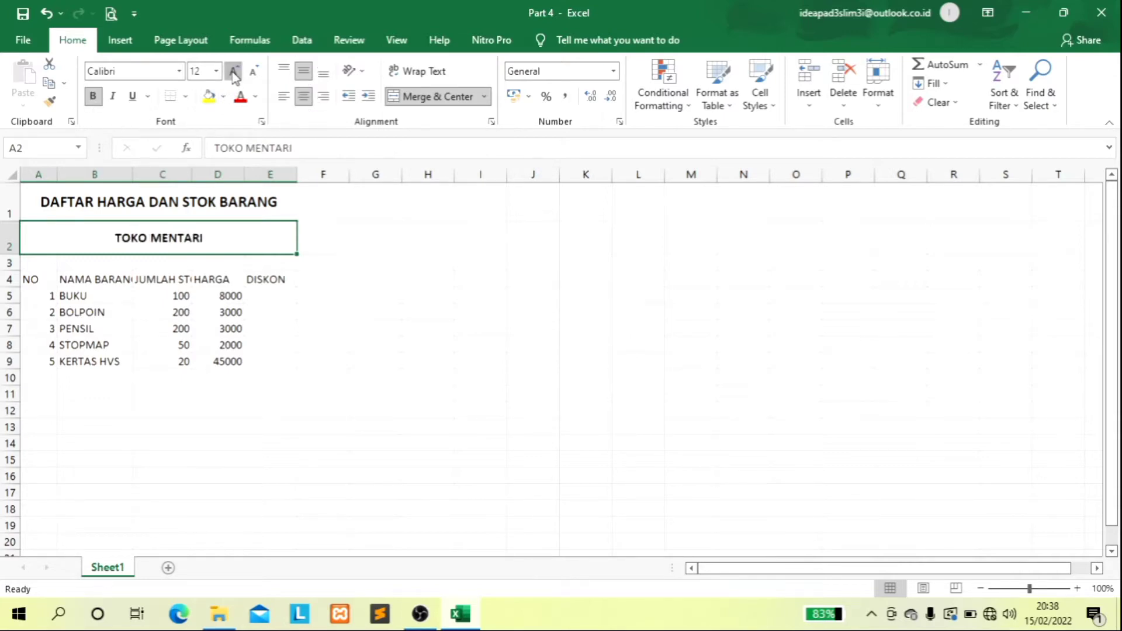
left_click(433, 243)
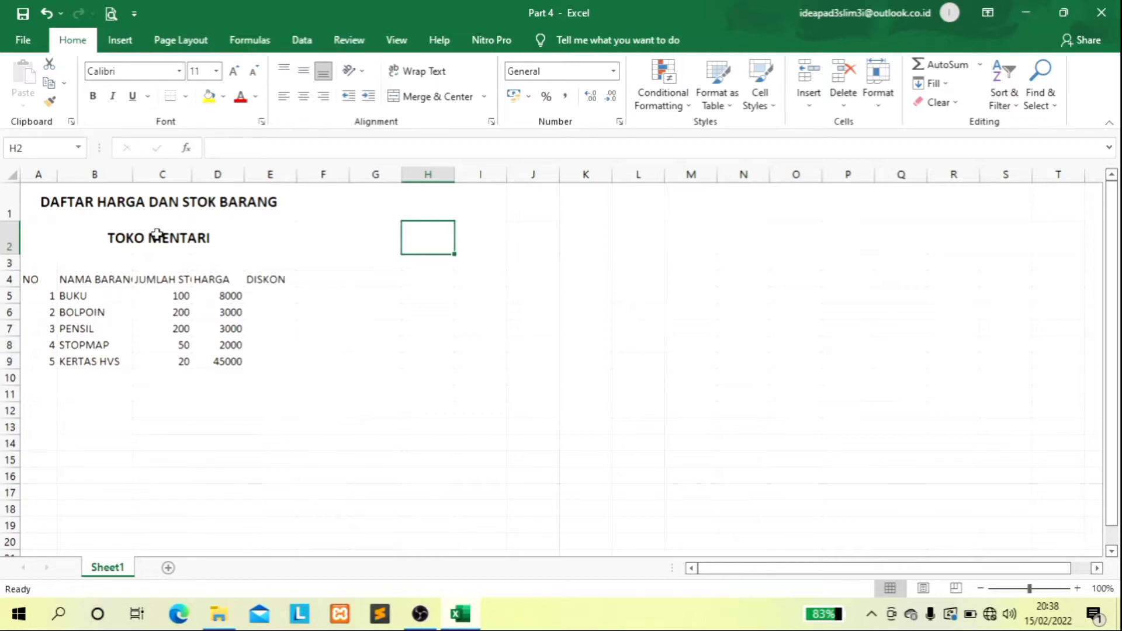
Wrap the NAMA BARANG header in B4 and center it horizontally and vertically
left_click(101, 282)
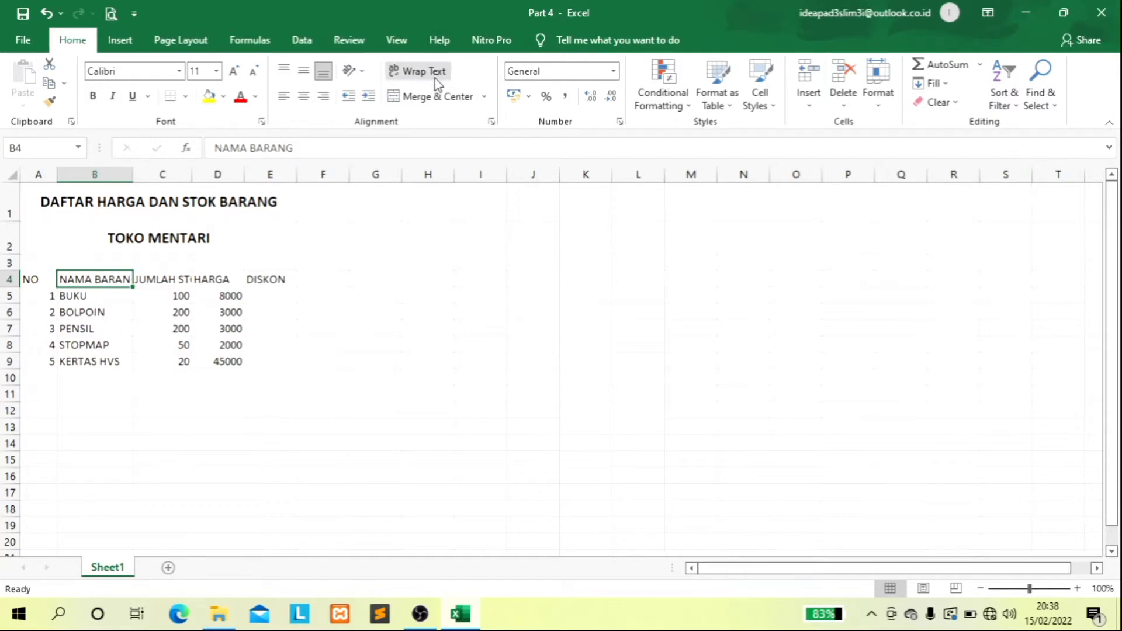
left_click(422, 71)
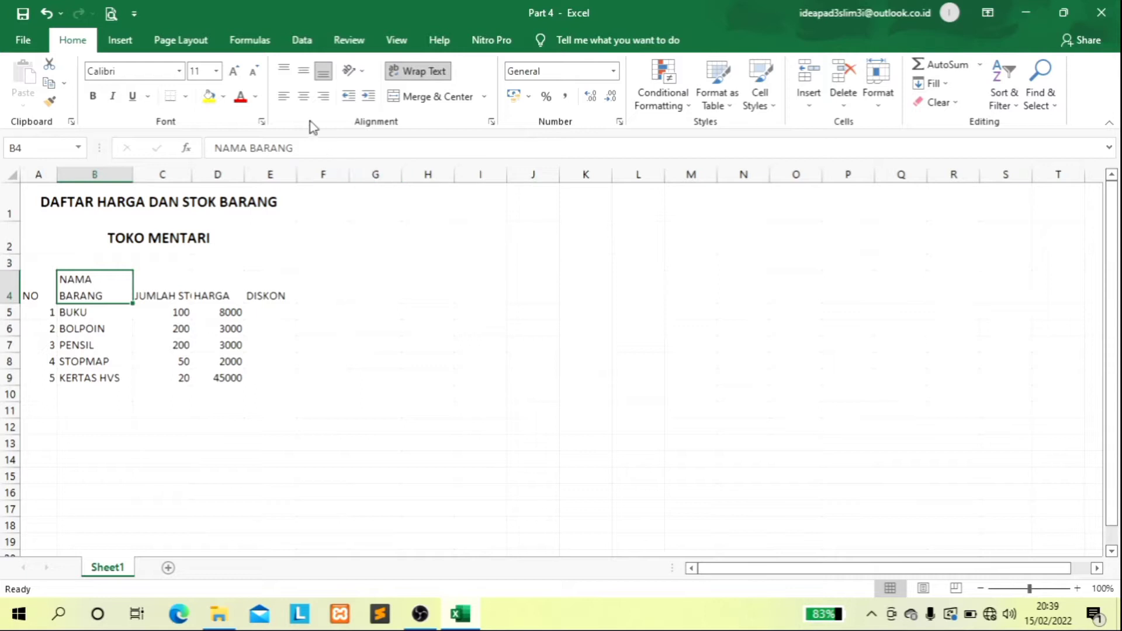
left_click(304, 98)
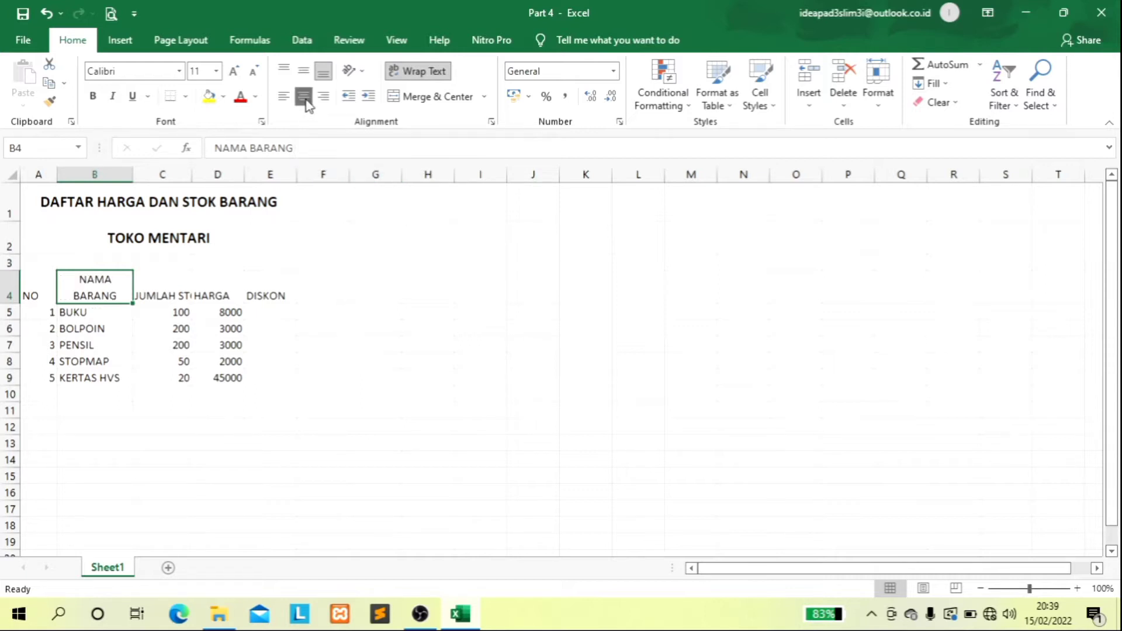
left_click(304, 73)
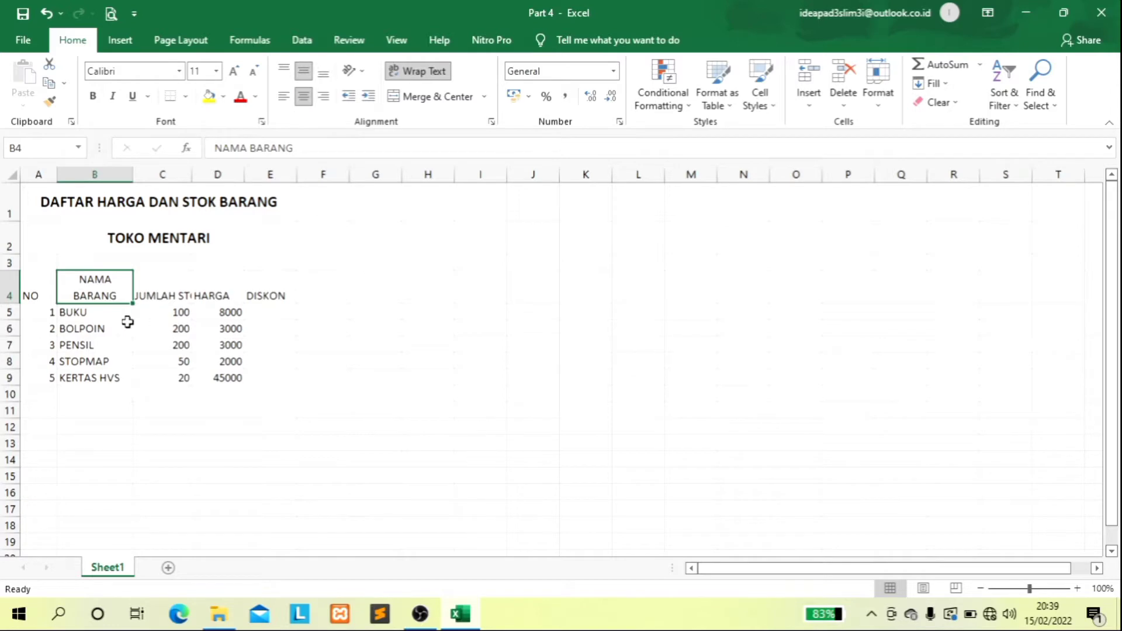
Wrap the JUMLAH STOK header in C4 and center it horizontally and vertically
left_click(168, 282)
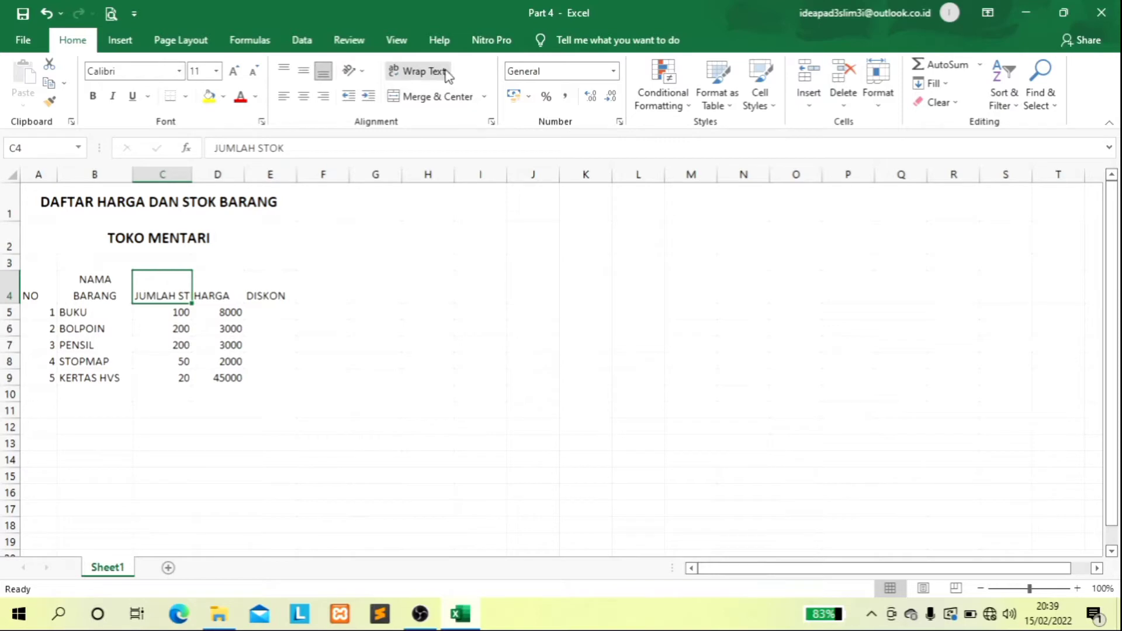
left_click(422, 73)
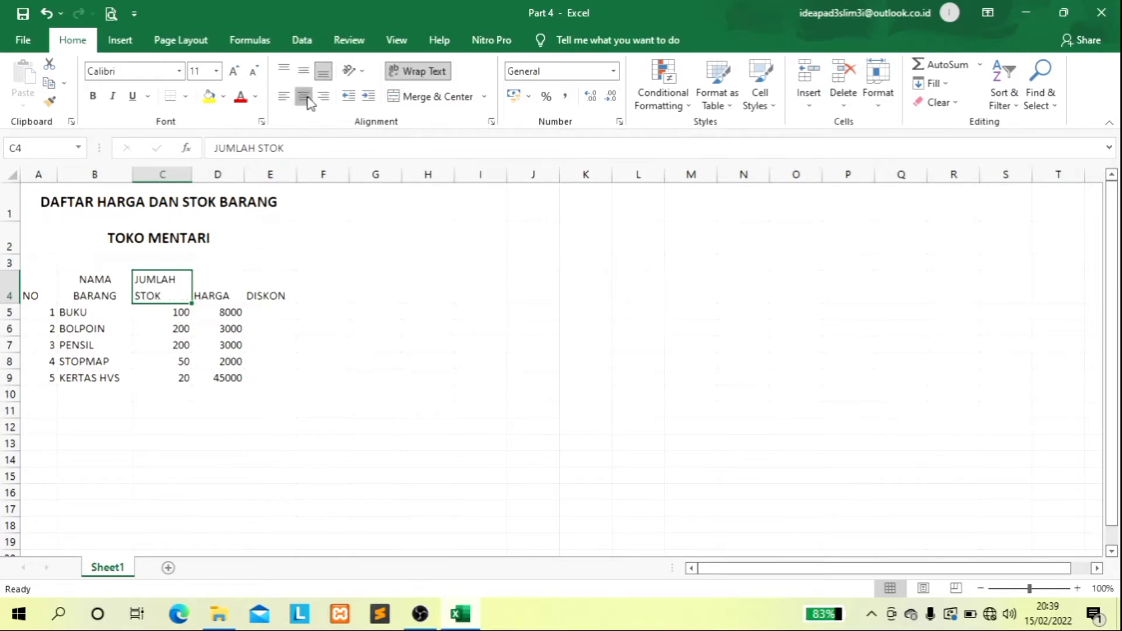
left_click(307, 98)
left_click(303, 71)
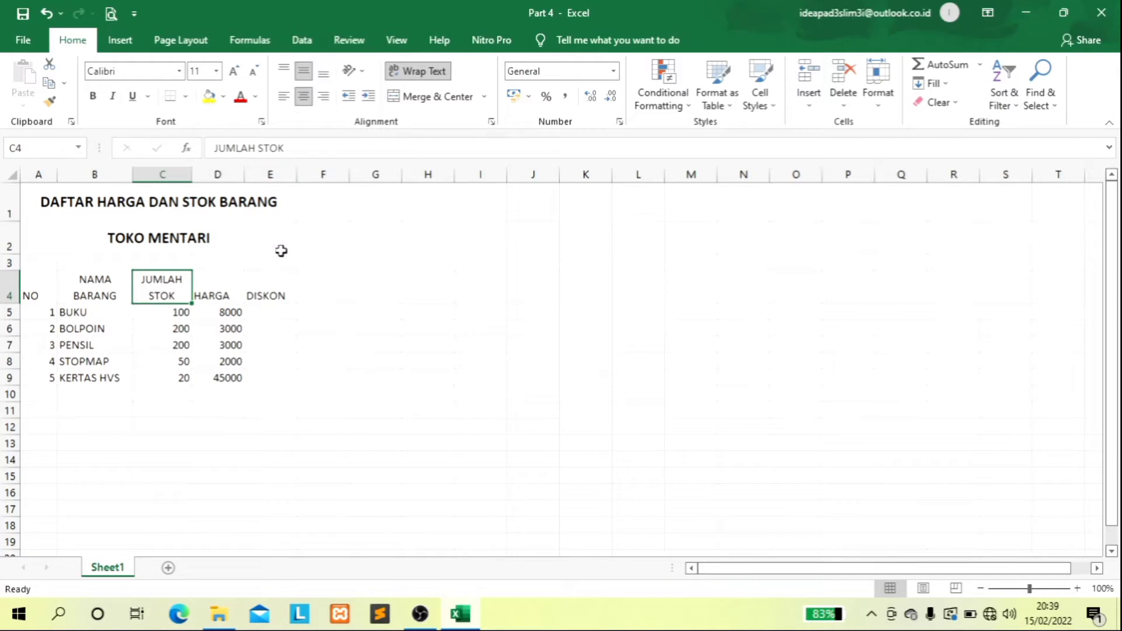
Center the header cells A4:E4 horizontally and vertically and make them bold
left_click_drag(35, 291, 266, 292)
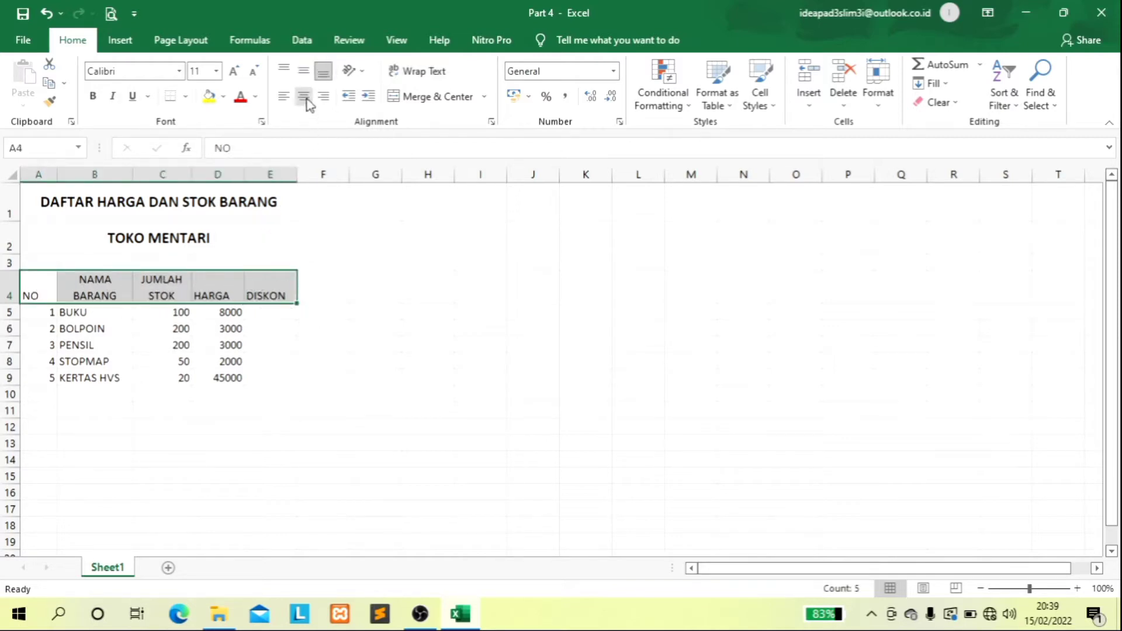
left_click(304, 96)
left_click(302, 73)
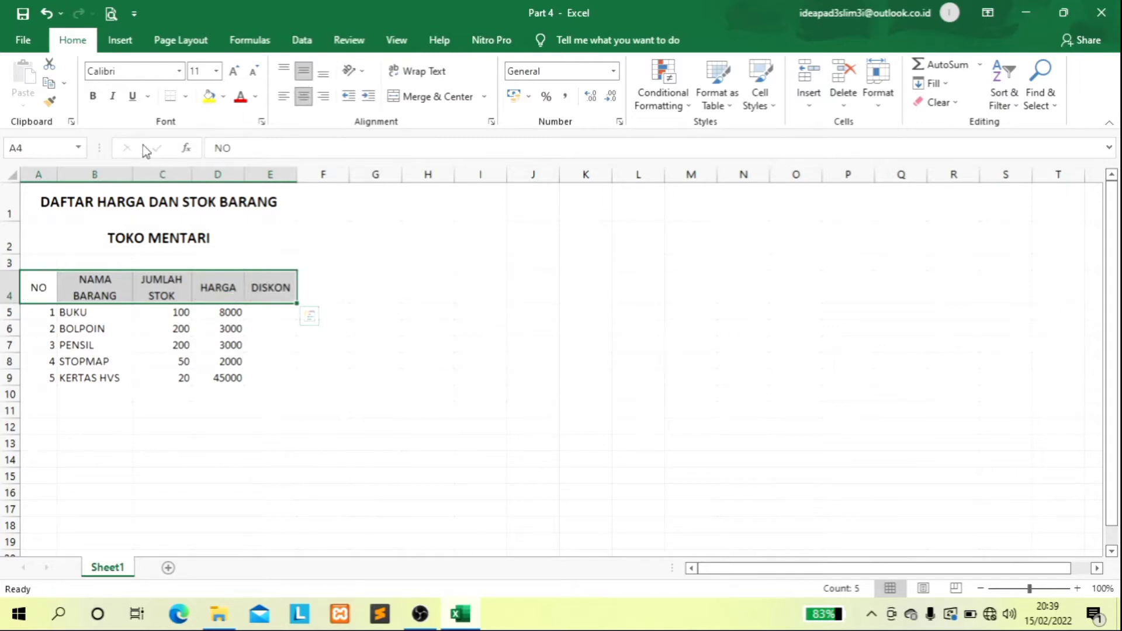
left_click(92, 96)
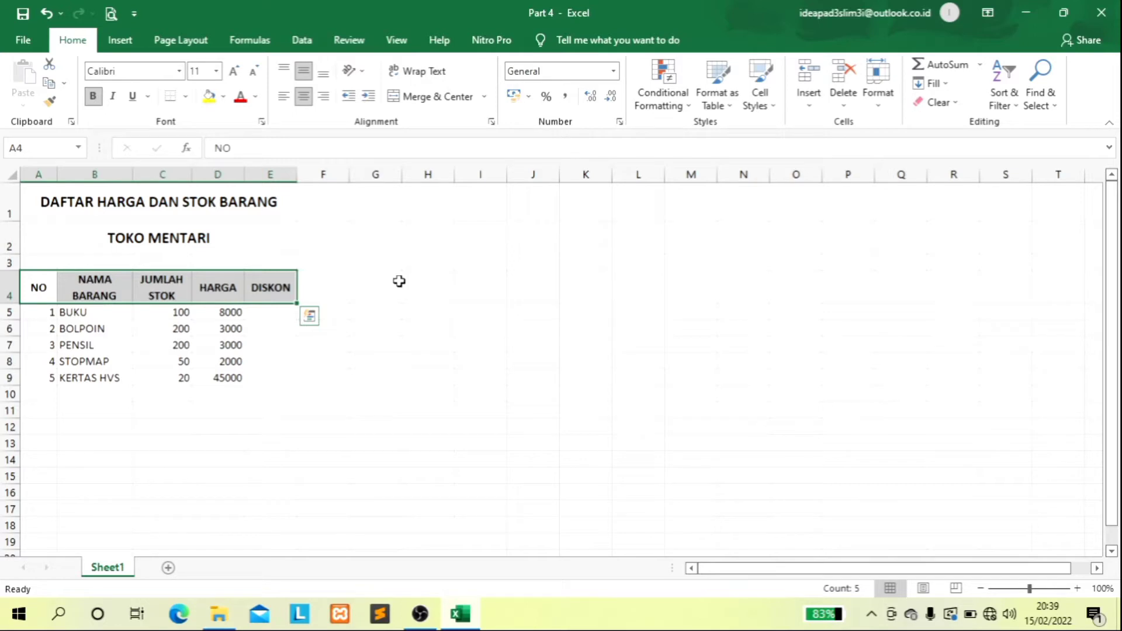
left_click(399, 282)
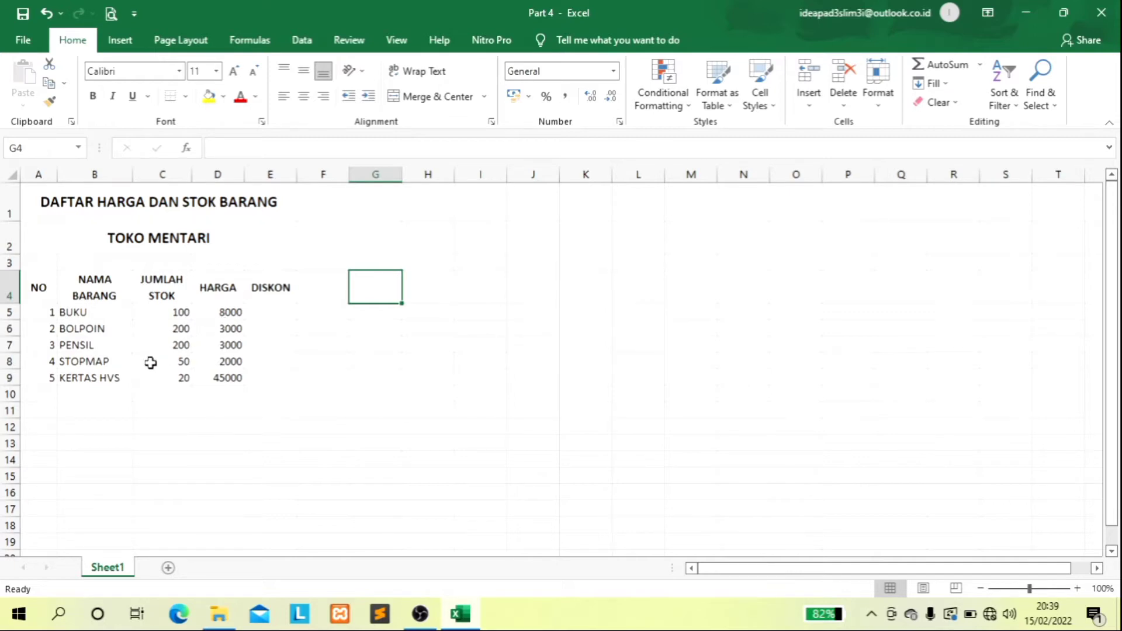
Insert a blank cell at B7 with the Shift cells right option, and undo the insertion
left_click(85, 346)
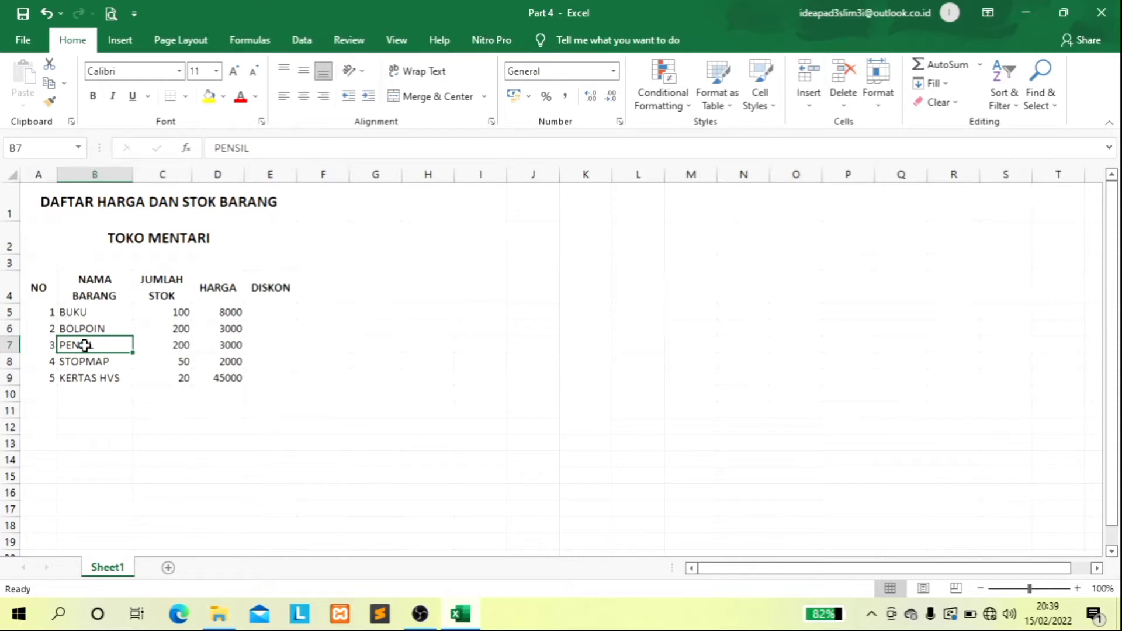
right_click(86, 347)
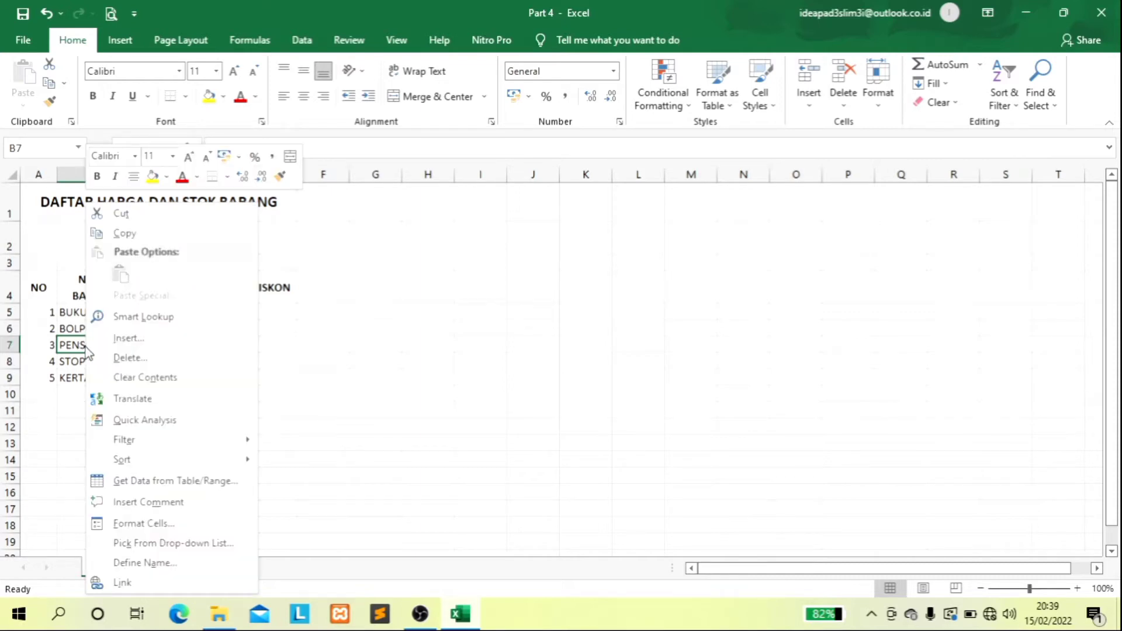
left_click(120, 341)
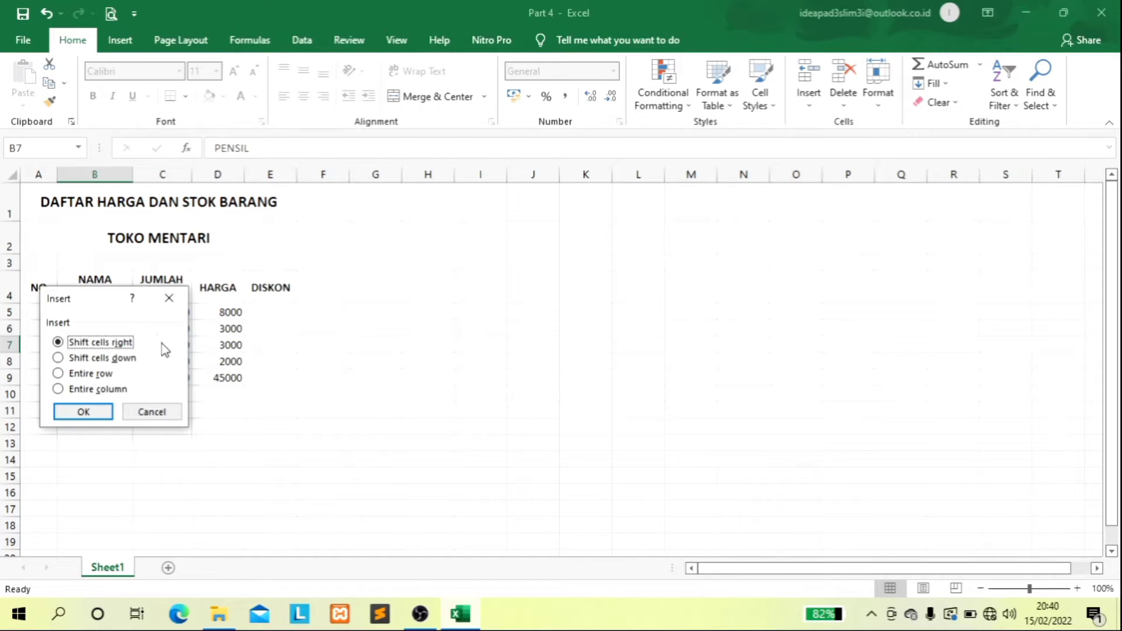
left_click(96, 413)
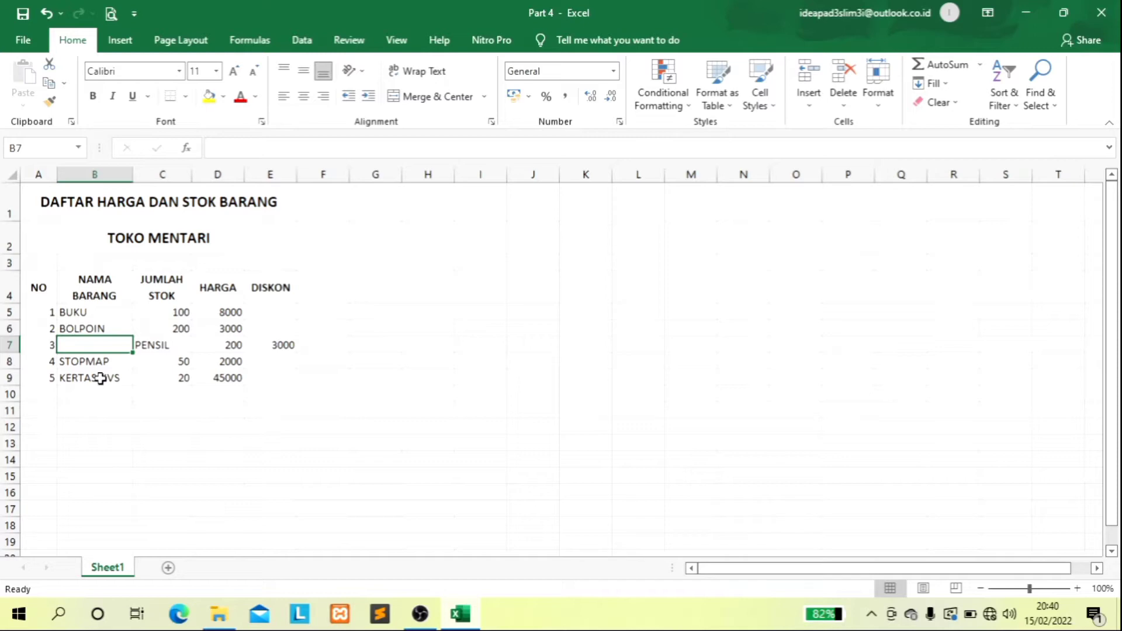
left_click(46, 10)
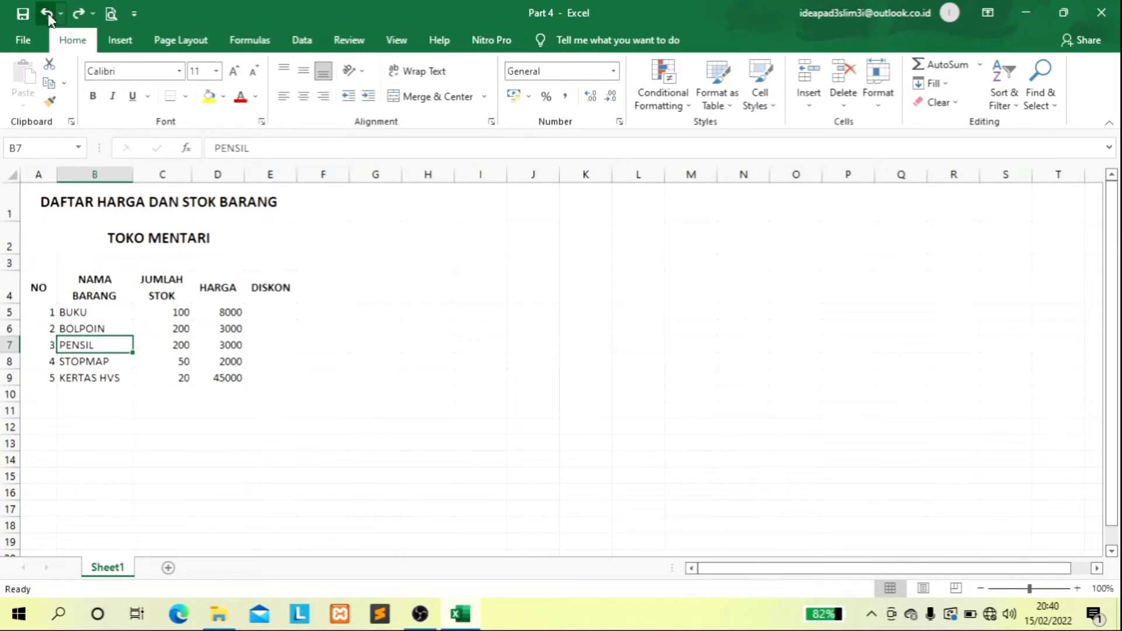
Insert a blank cell at B7 with the Shift cells down option, and undo the insertion
right_click(98, 347)
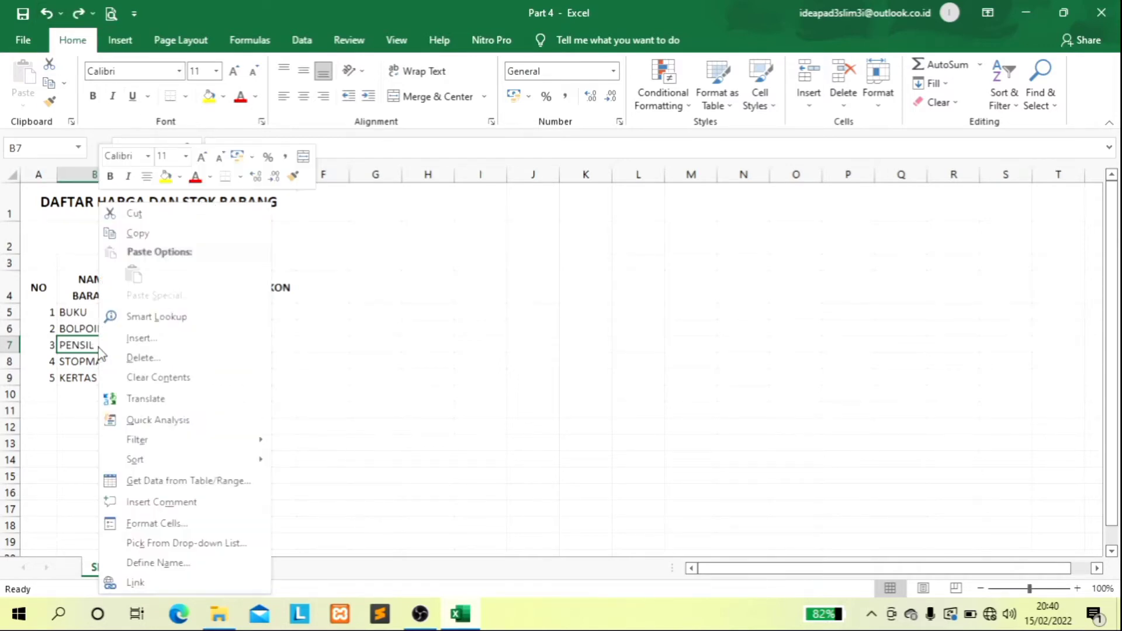
left_click(142, 339)
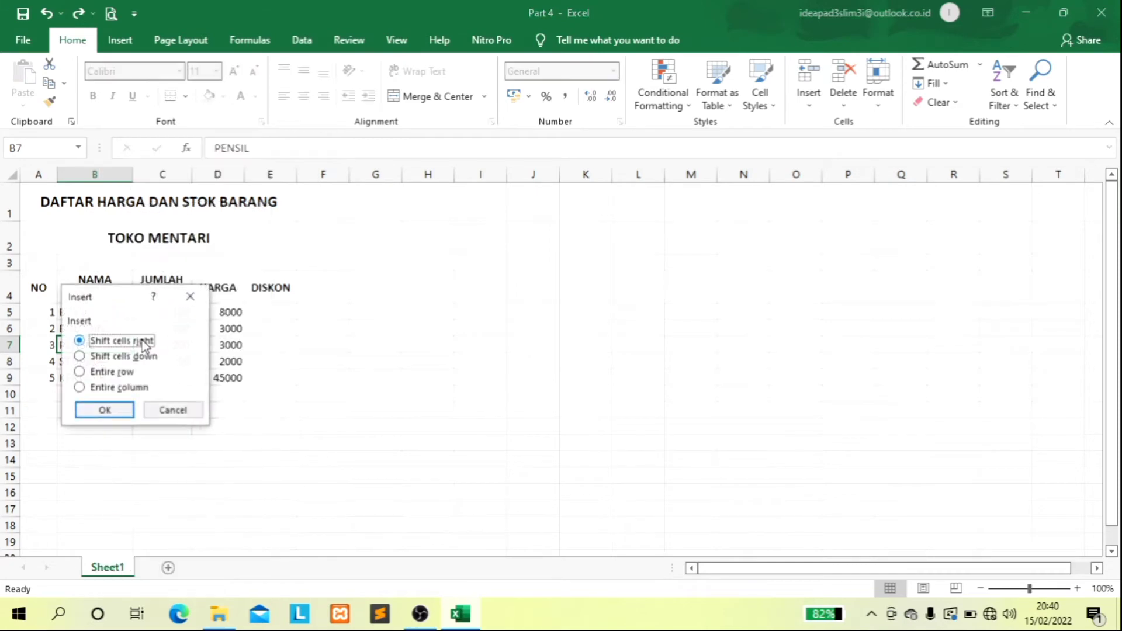
left_click(106, 358)
left_click(120, 406)
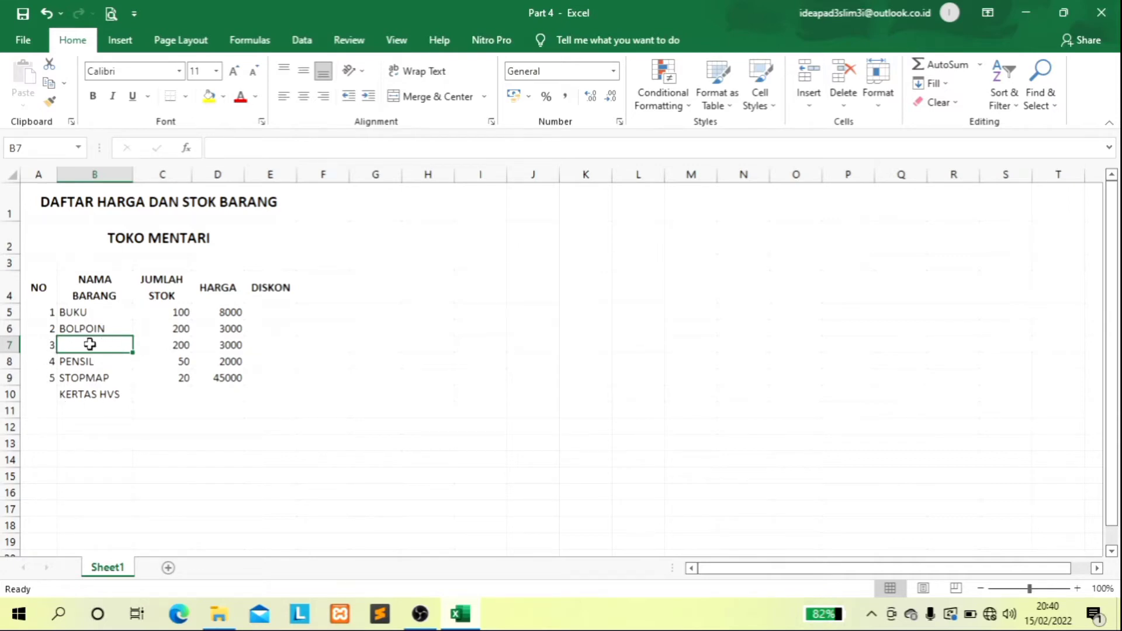
left_click(46, 10)
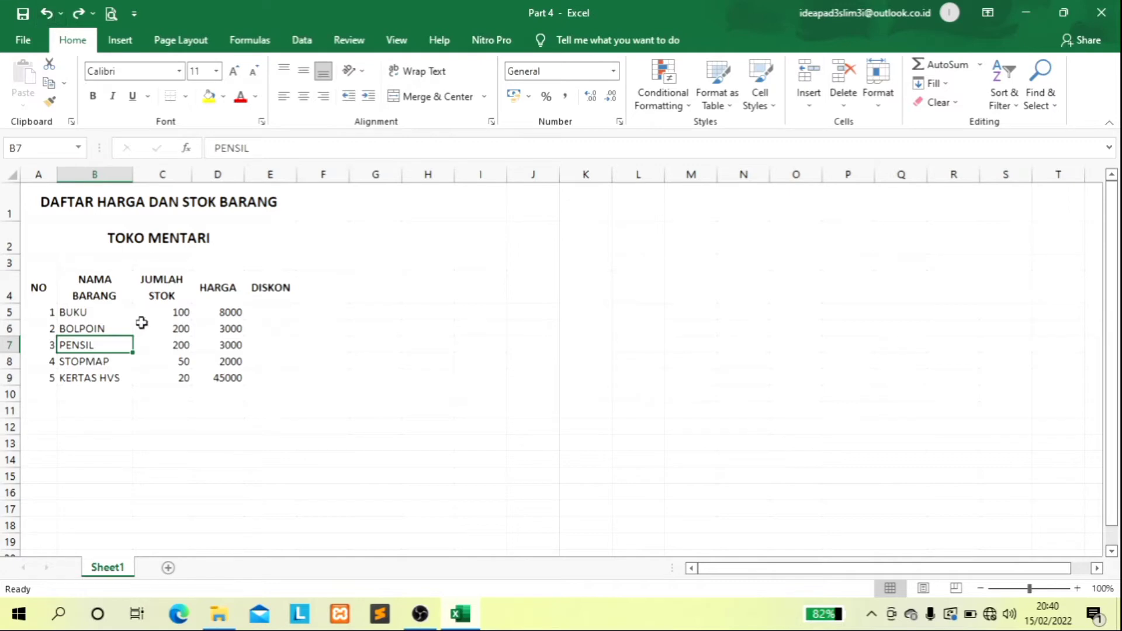
Insert a blank row at B7 with the Entire row option
right_click(100, 343)
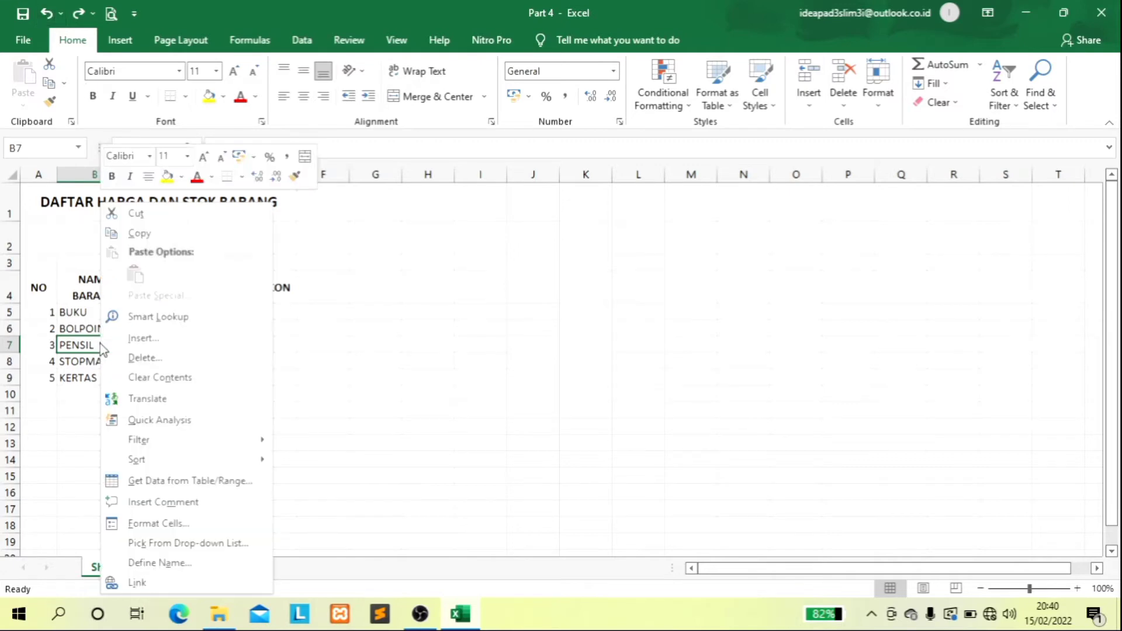
left_click(148, 334)
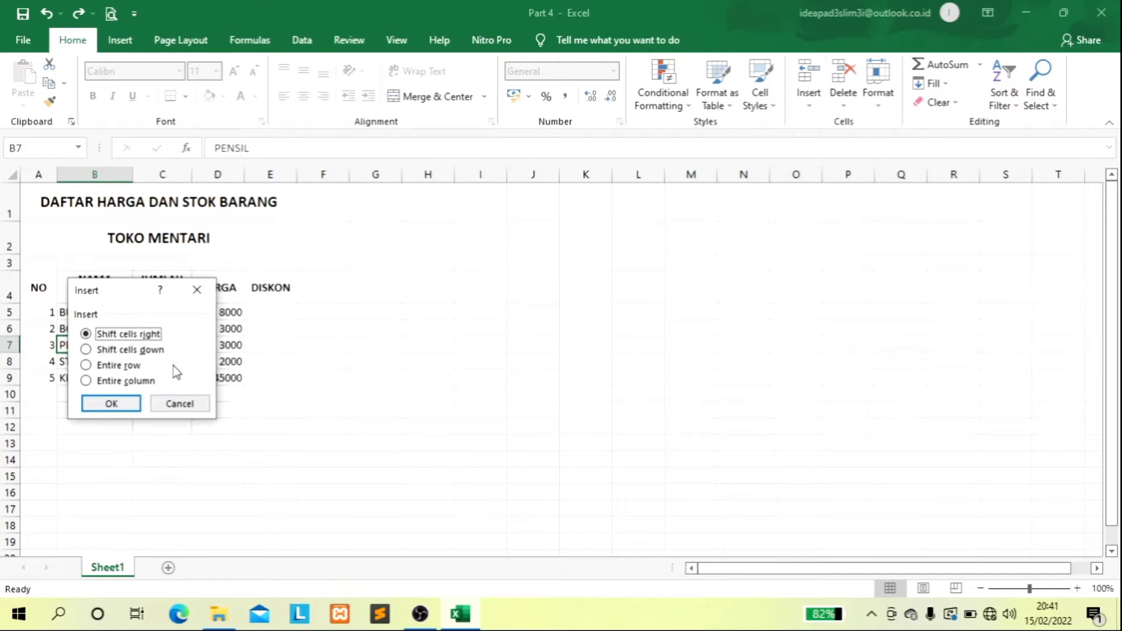
left_click(128, 366)
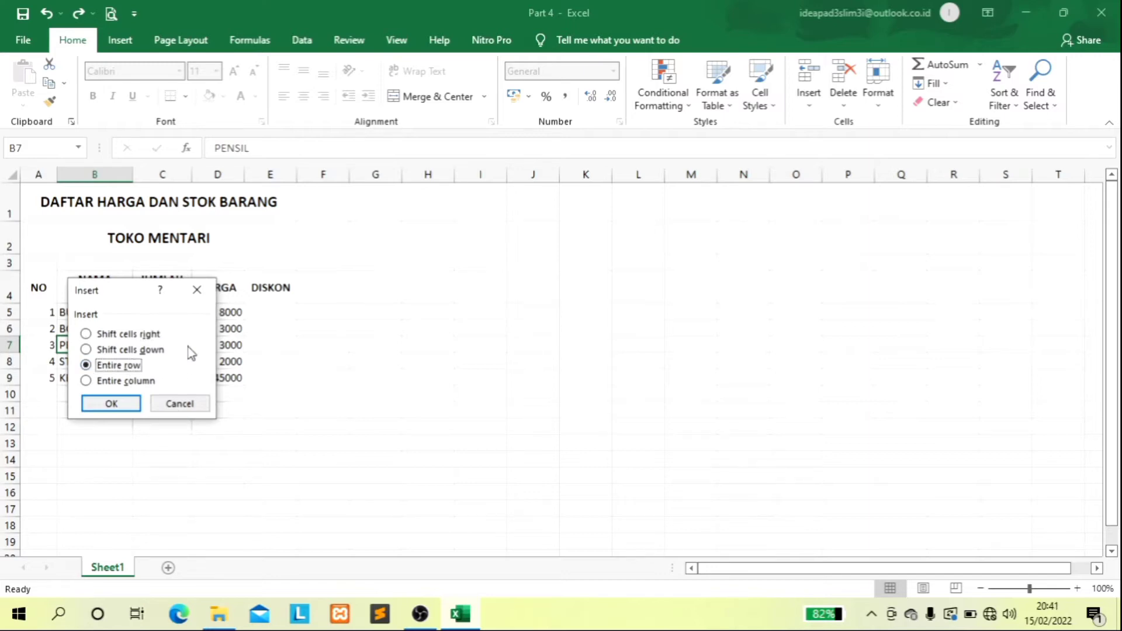
left_click(108, 402)
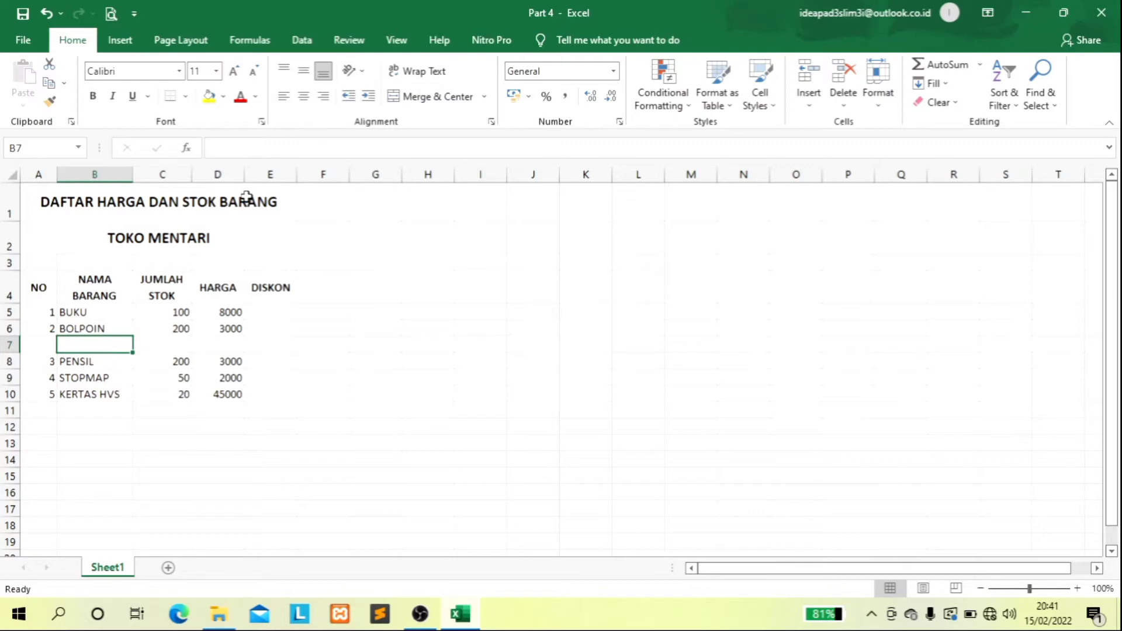
Insert a blank column at B7 with the Entire column option, and undo both the column and row insertions
right_click(101, 343)
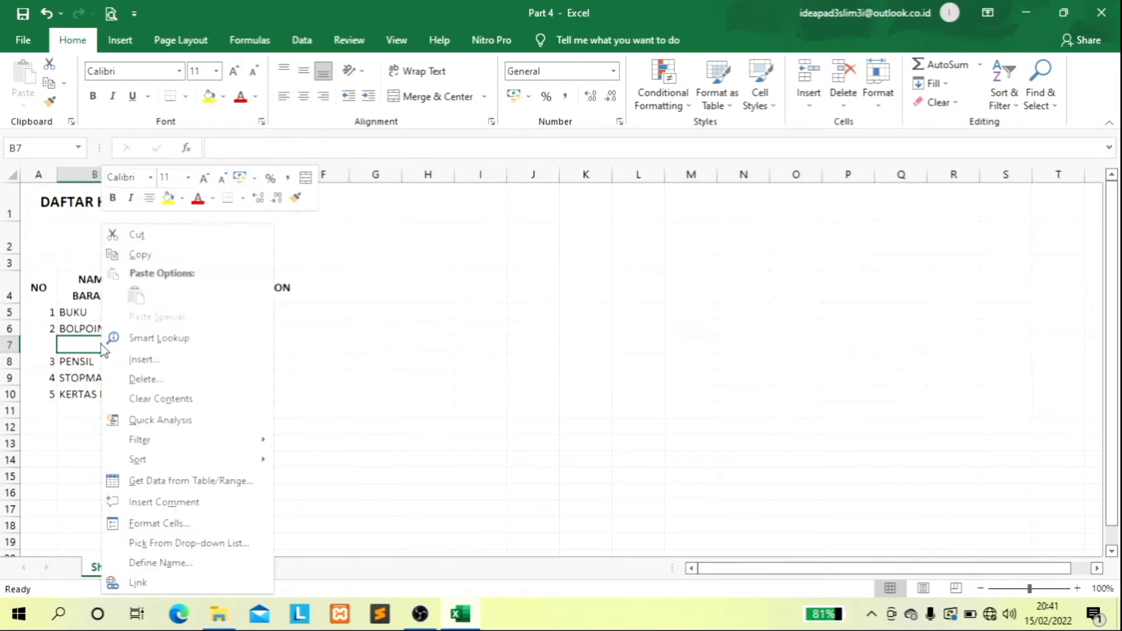
left_click(166, 361)
left_click(151, 403)
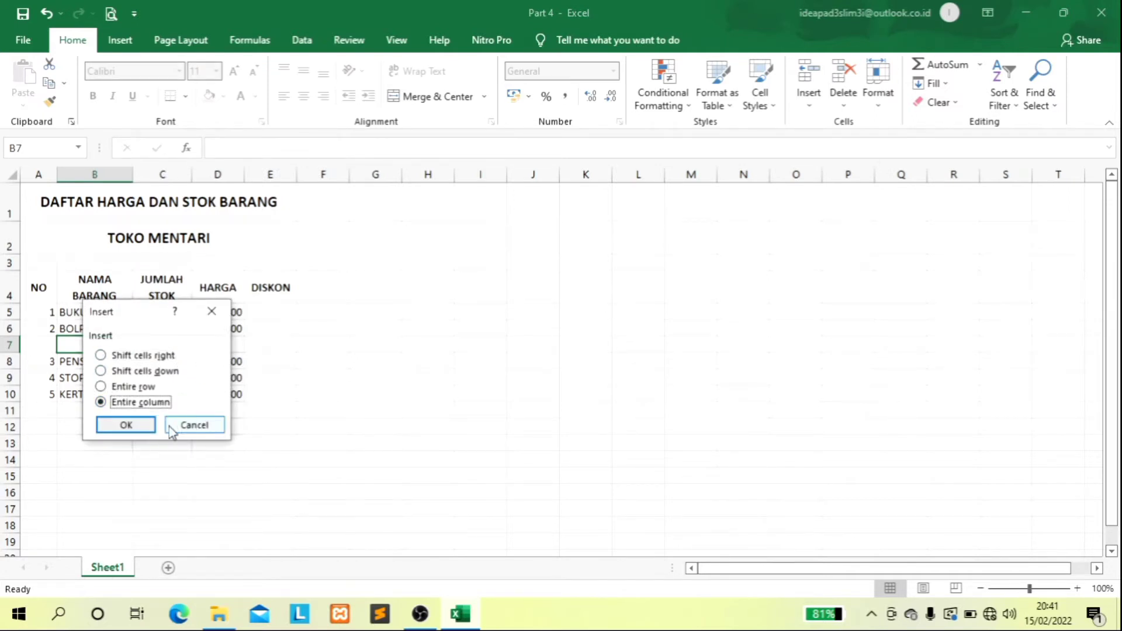
left_click(140, 426)
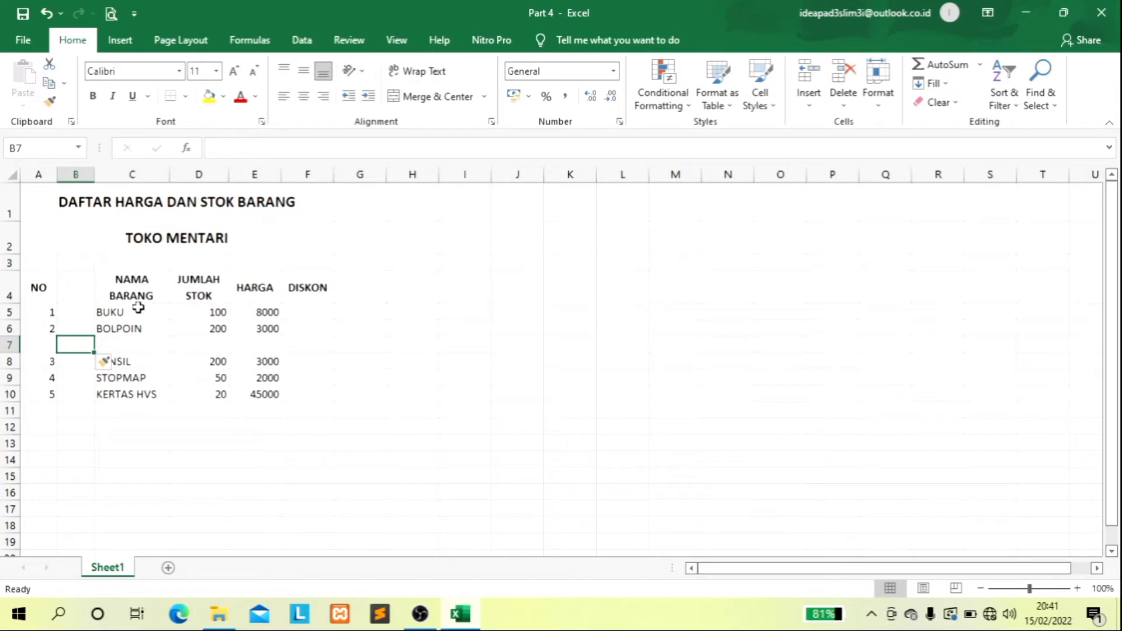
left_click(47, 13)
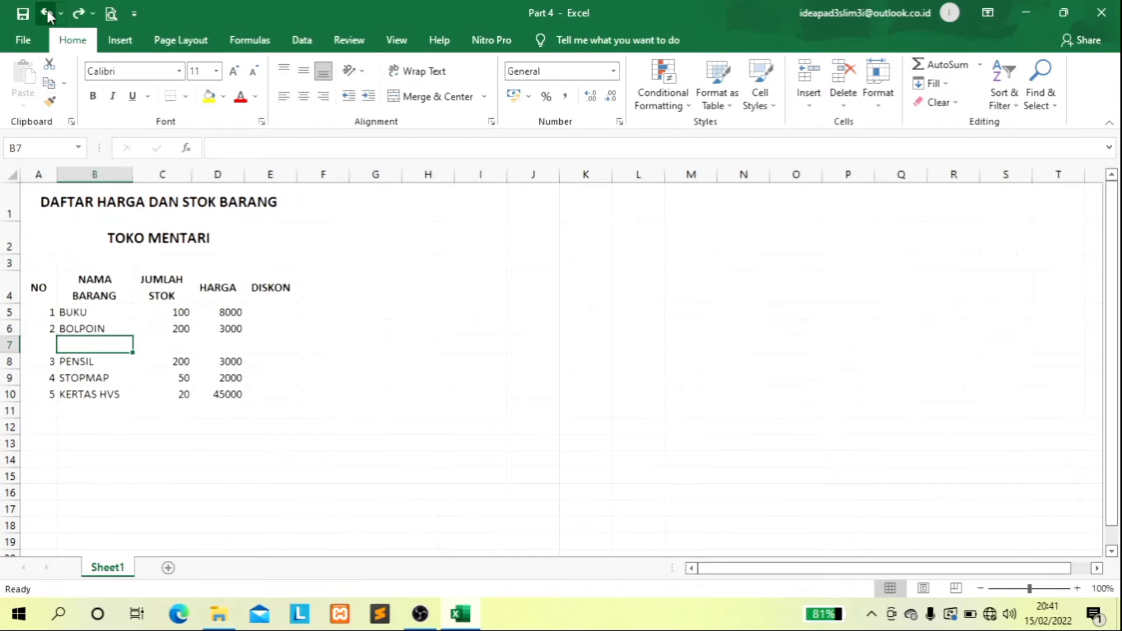
left_click(44, 14)
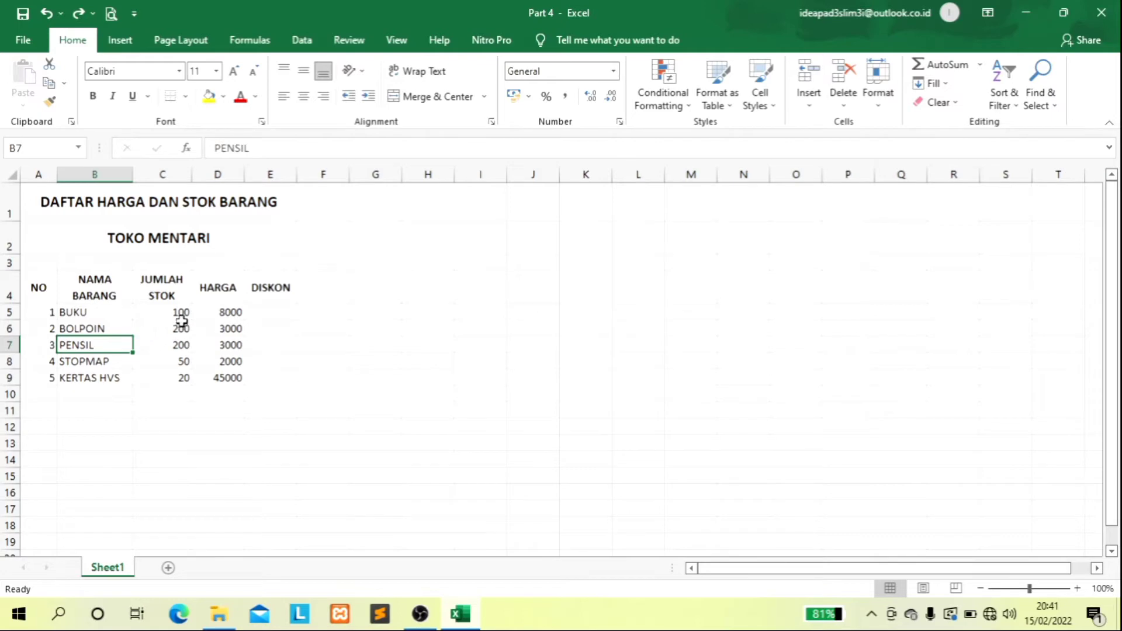
Select the whole of row 7 and insert a blank row above PENSIL
left_click(158, 330)
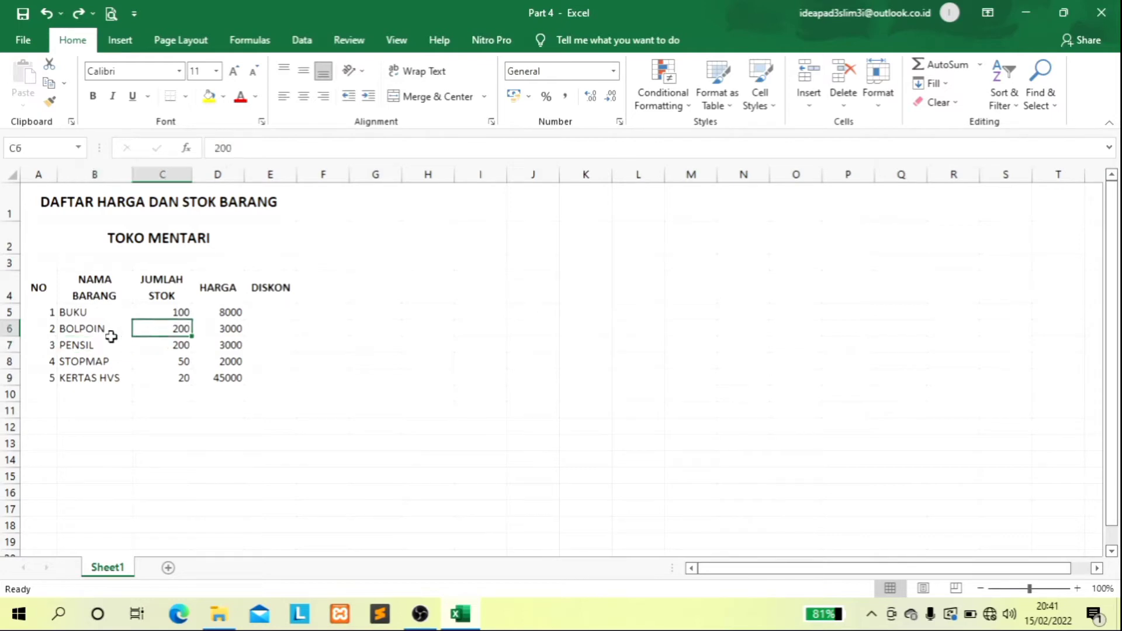
left_click(68, 346)
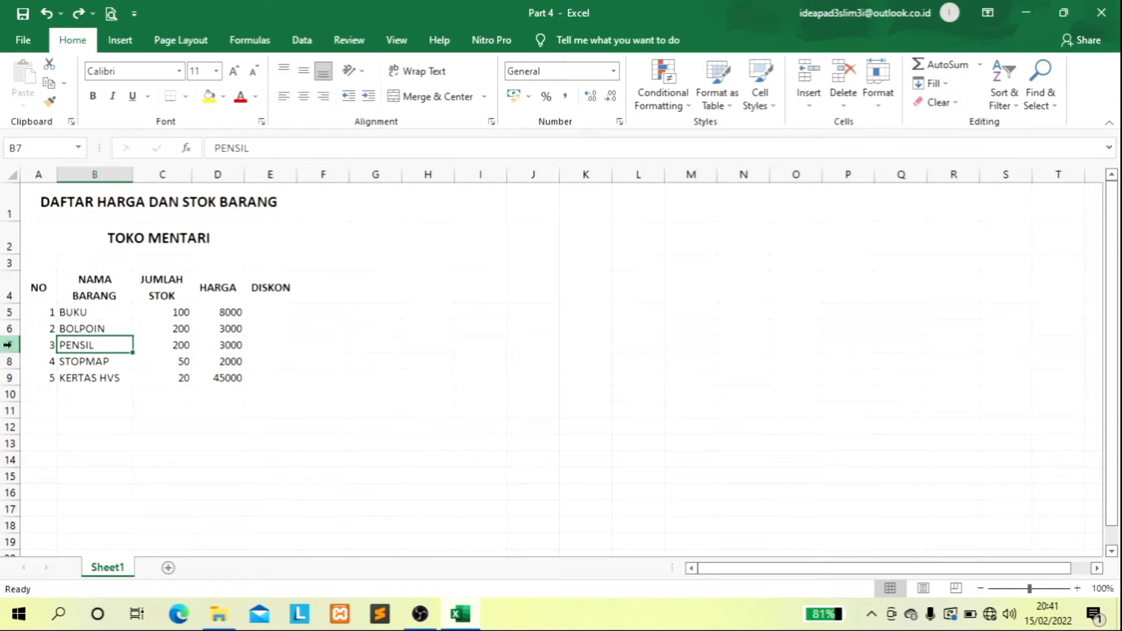
right_click(8, 344)
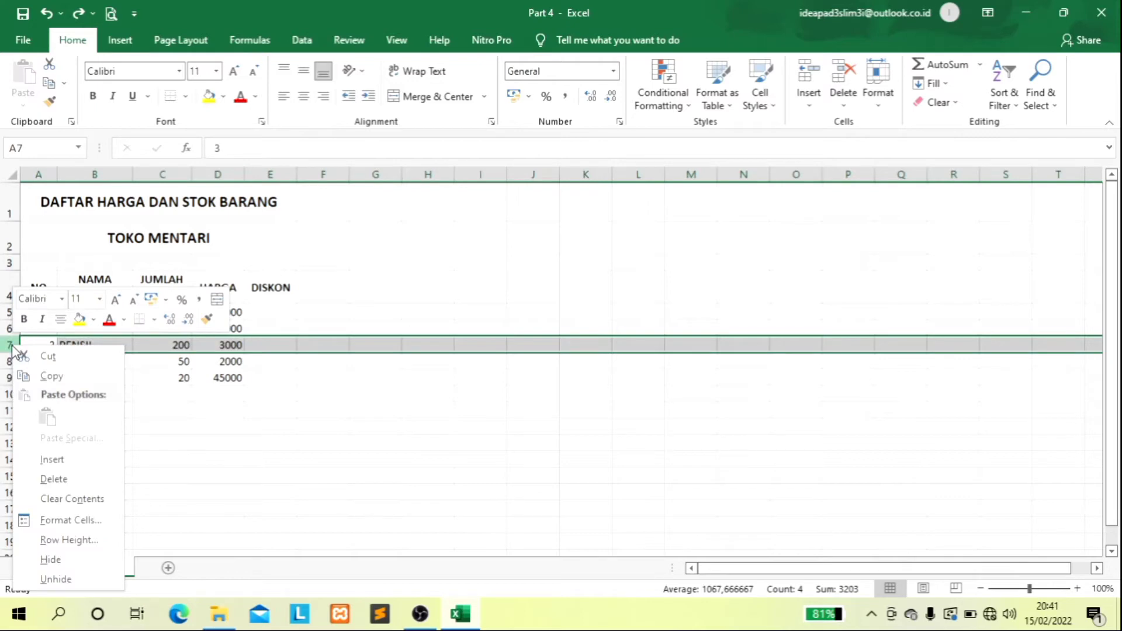
left_click(52, 459)
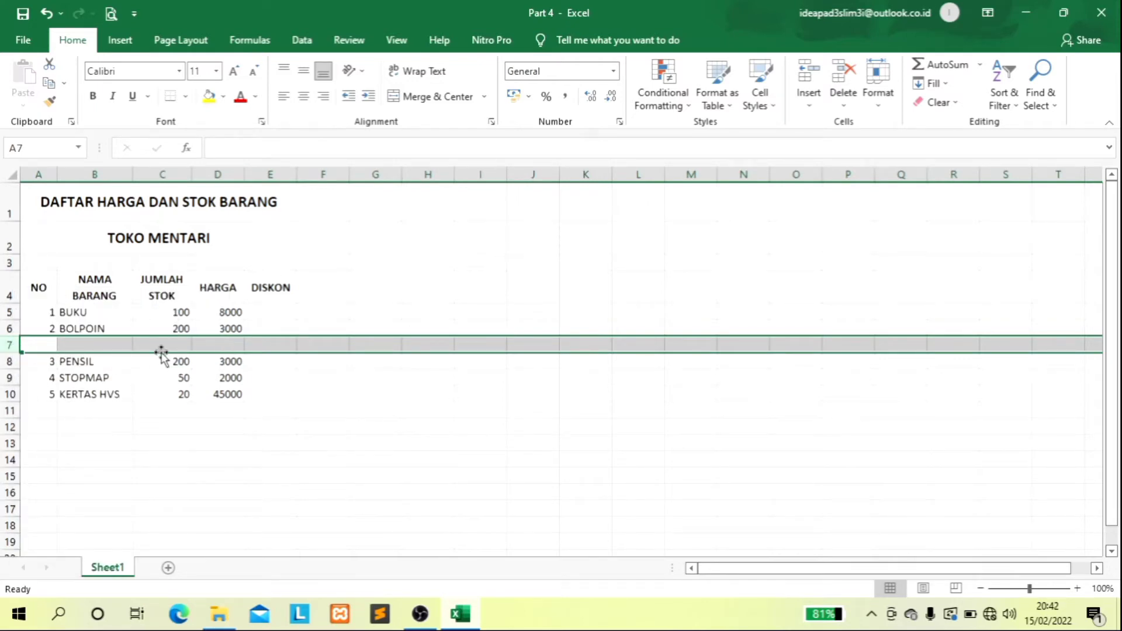
left_click(159, 323)
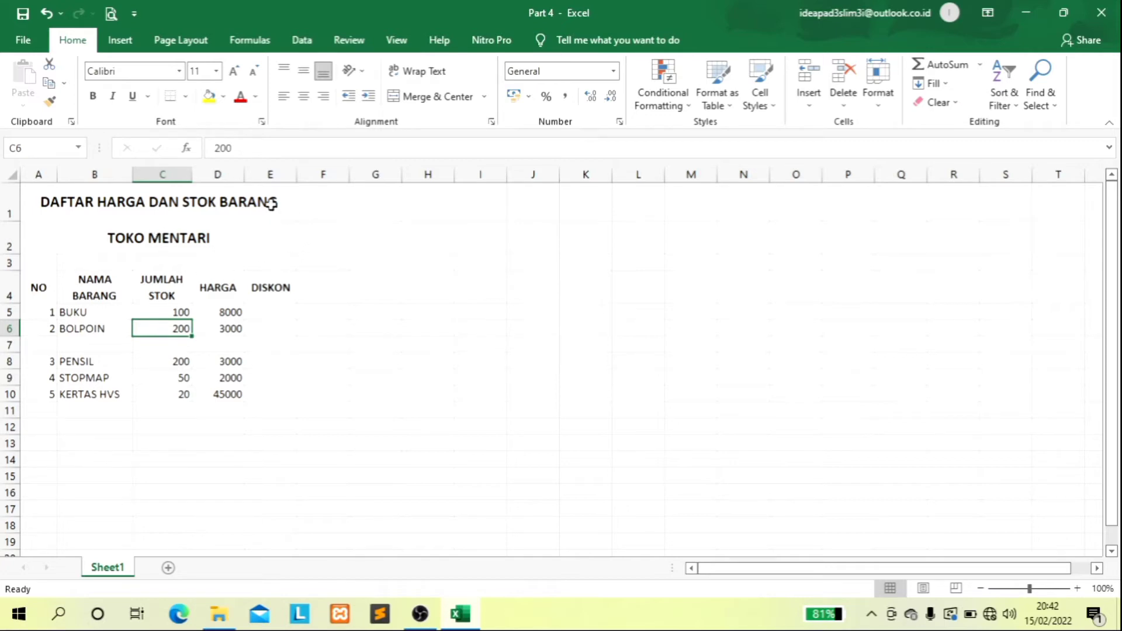
Insert a blank column before the whole NAMA BARANG column, and undo both the column and row insertions
left_click(94, 168)
right_click(93, 168)
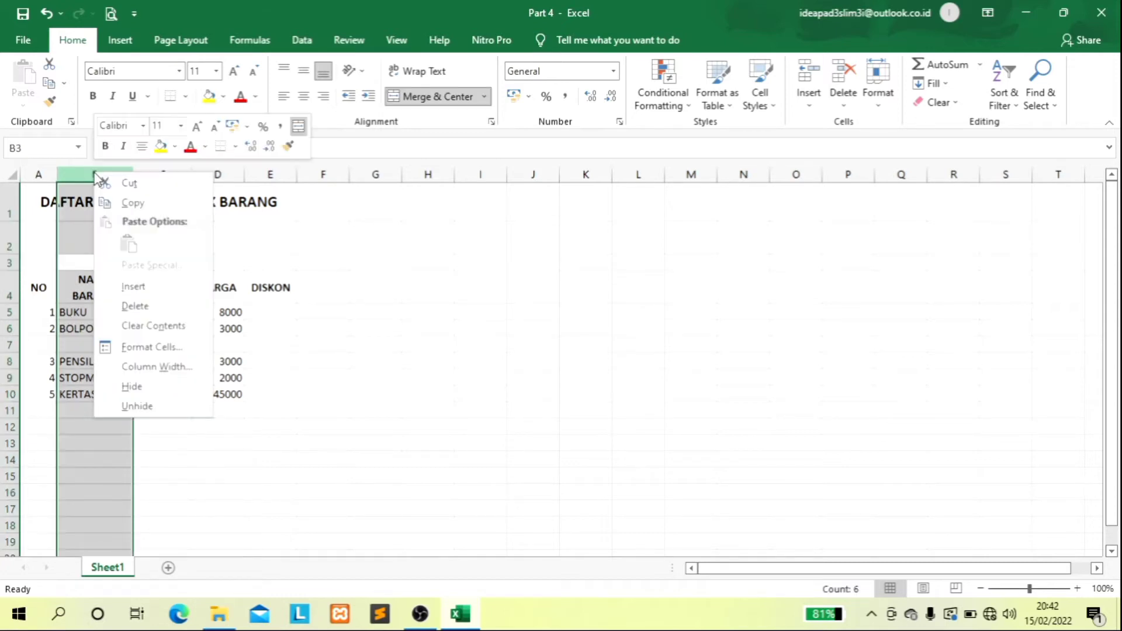
left_click(143, 288)
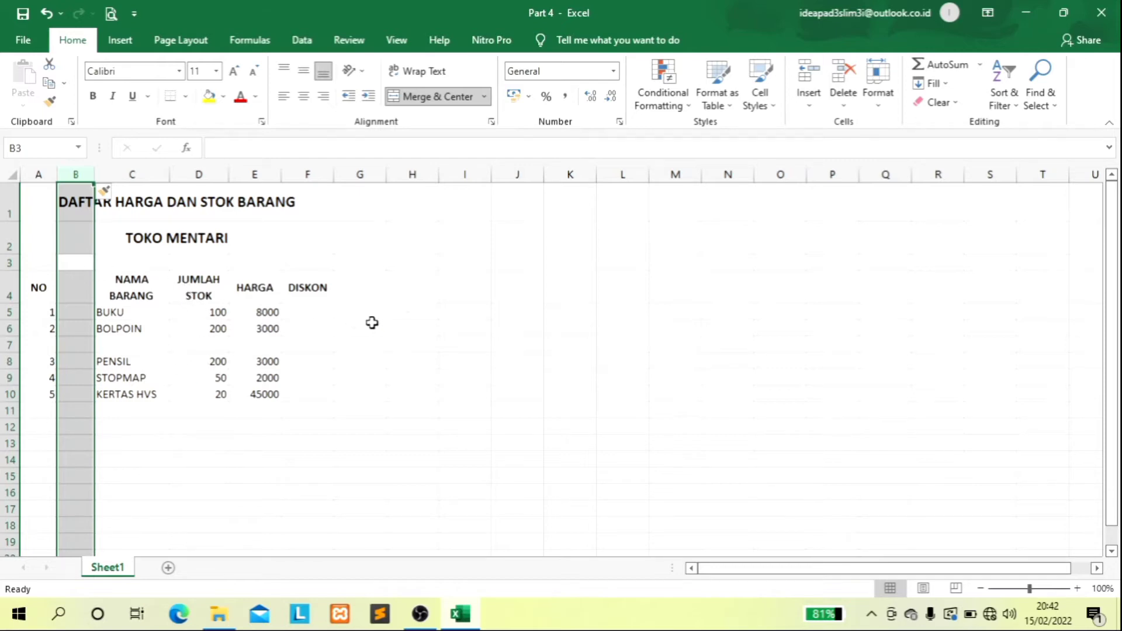
left_click(372, 322)
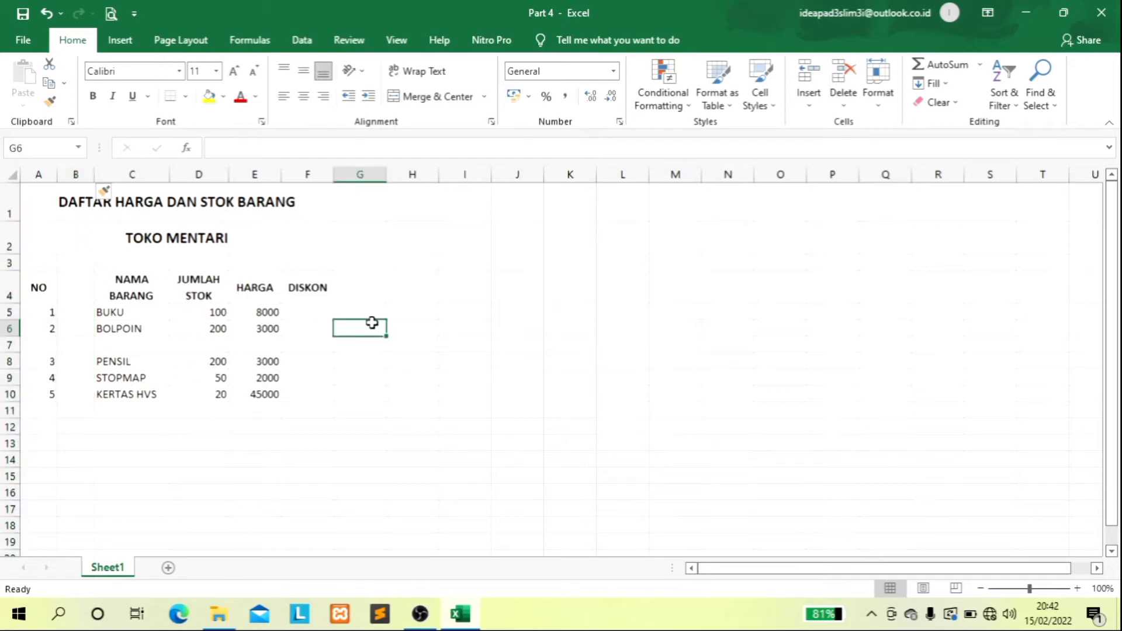
left_click(46, 14)
left_click(47, 14)
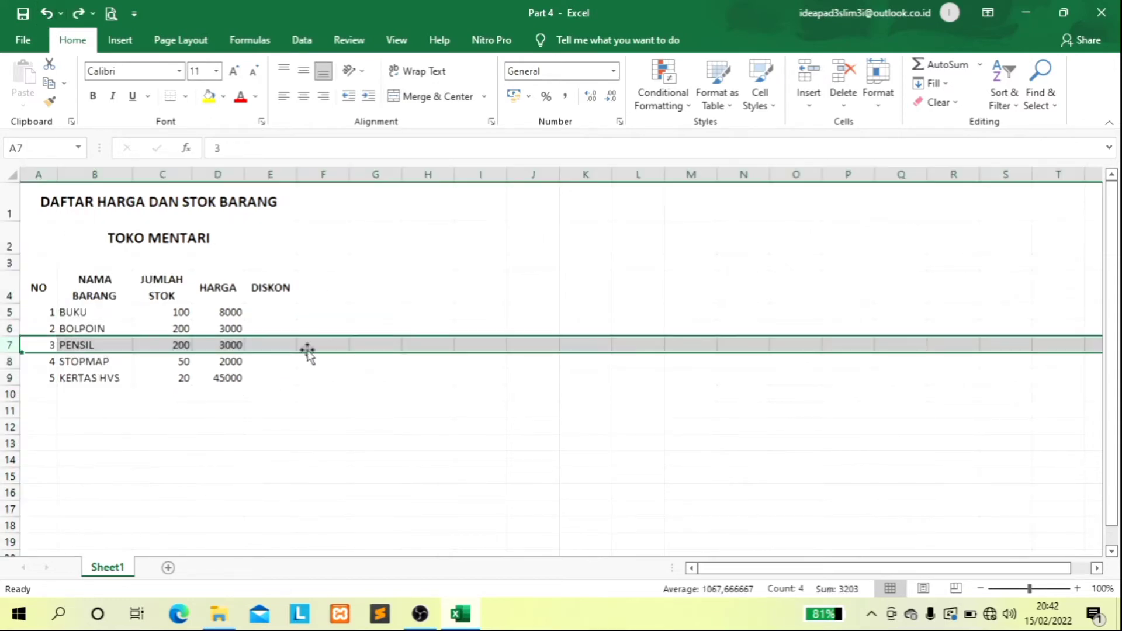
left_click(357, 299)
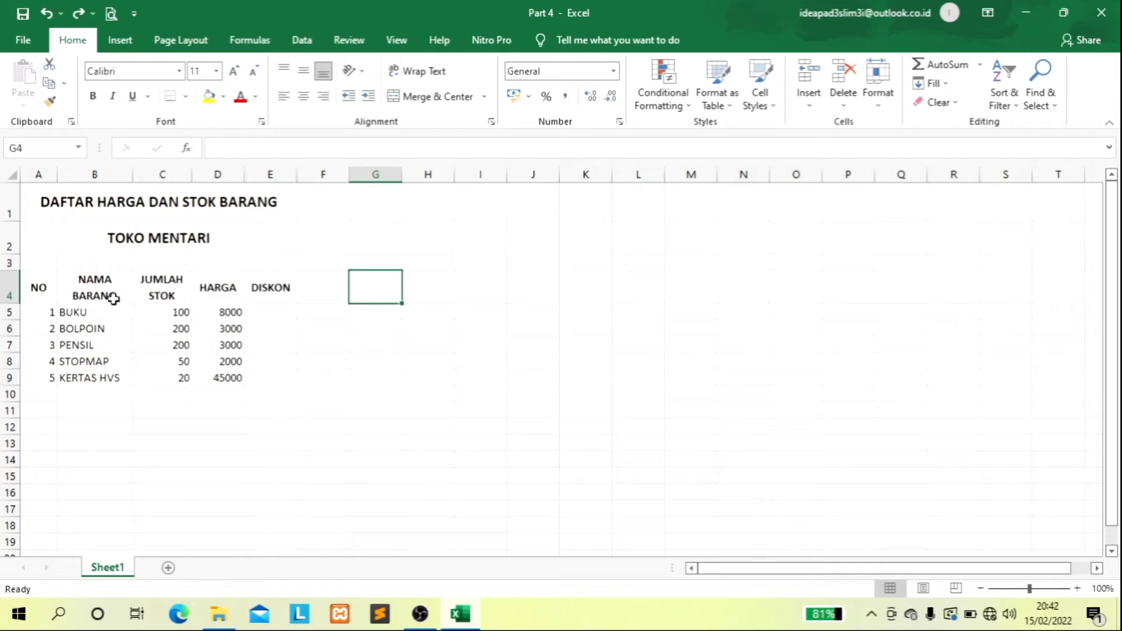
left_click(204, 288)
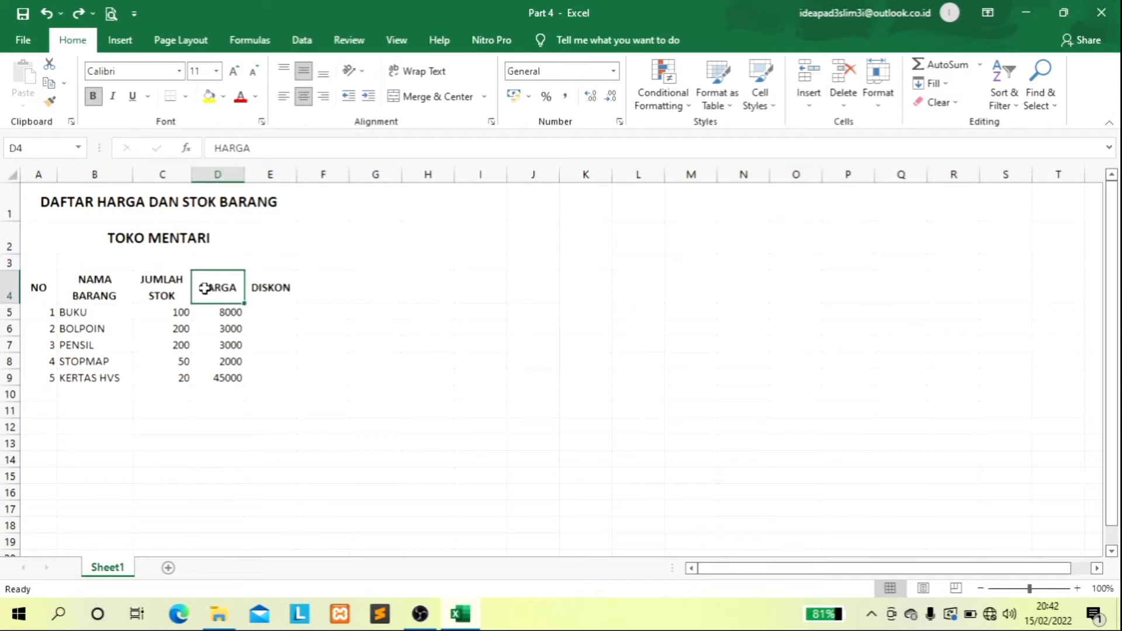
left_click_drag(221, 328, 229, 372)
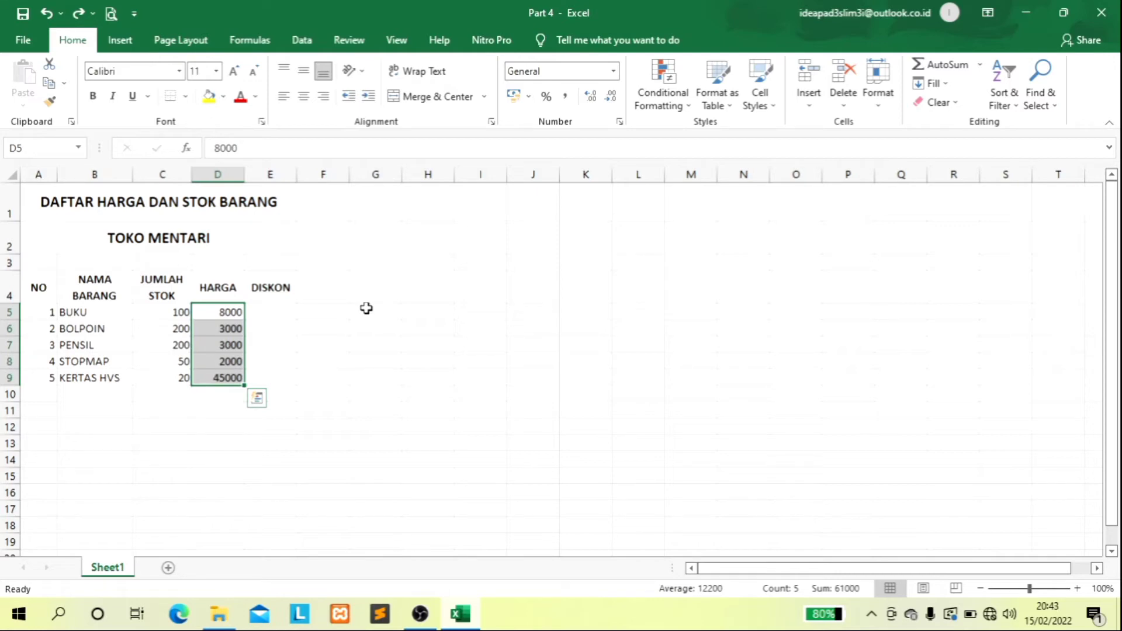
left_click(290, 327)
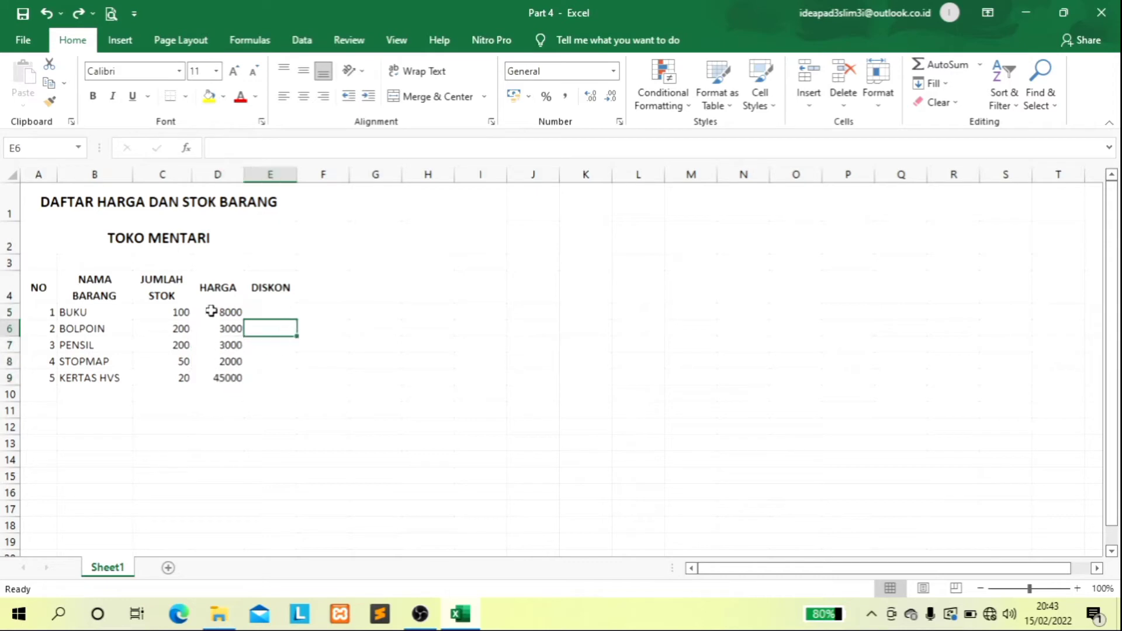
Format the BUKU price in D5 as Accounting with the Rp symbol and 2 decimal places
left_click_drag(211, 310, 238, 311)
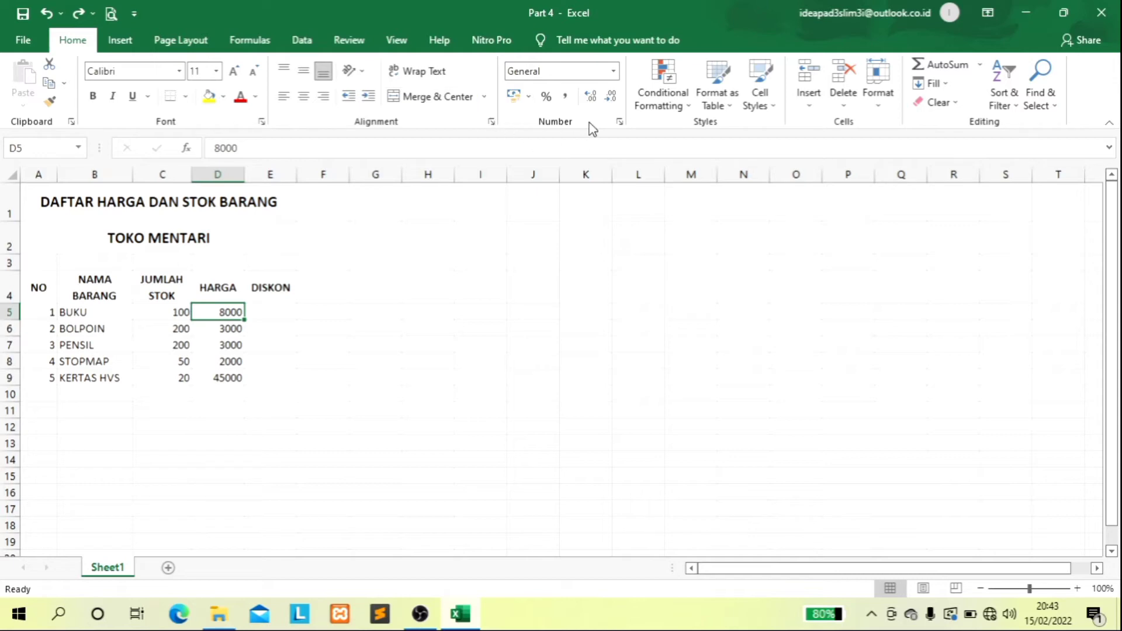
left_click(528, 100)
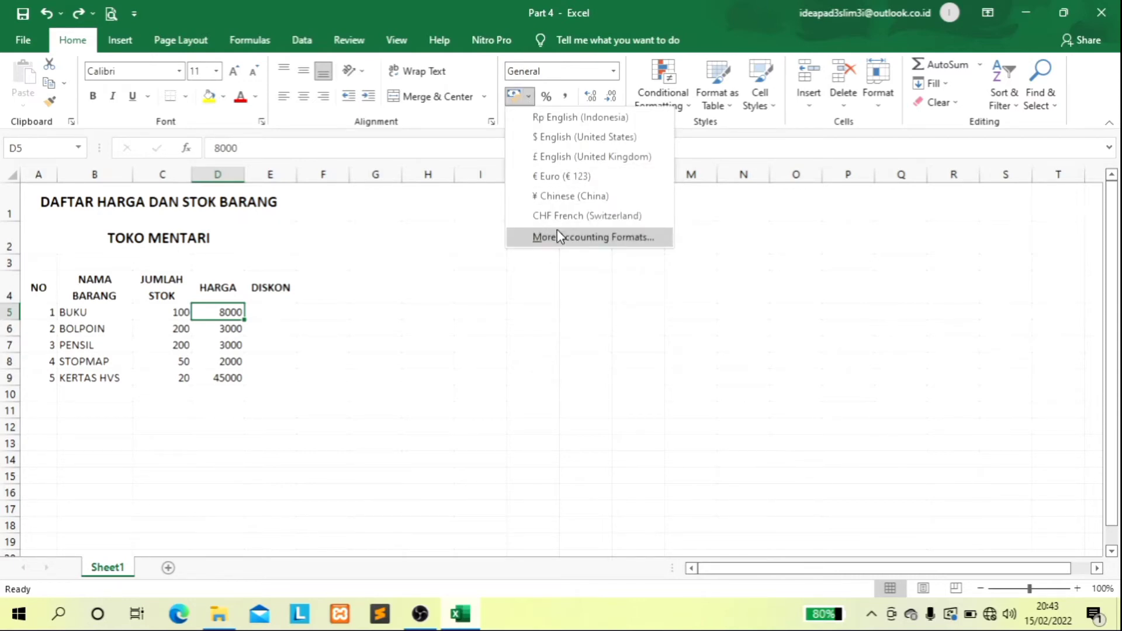
left_click(558, 235)
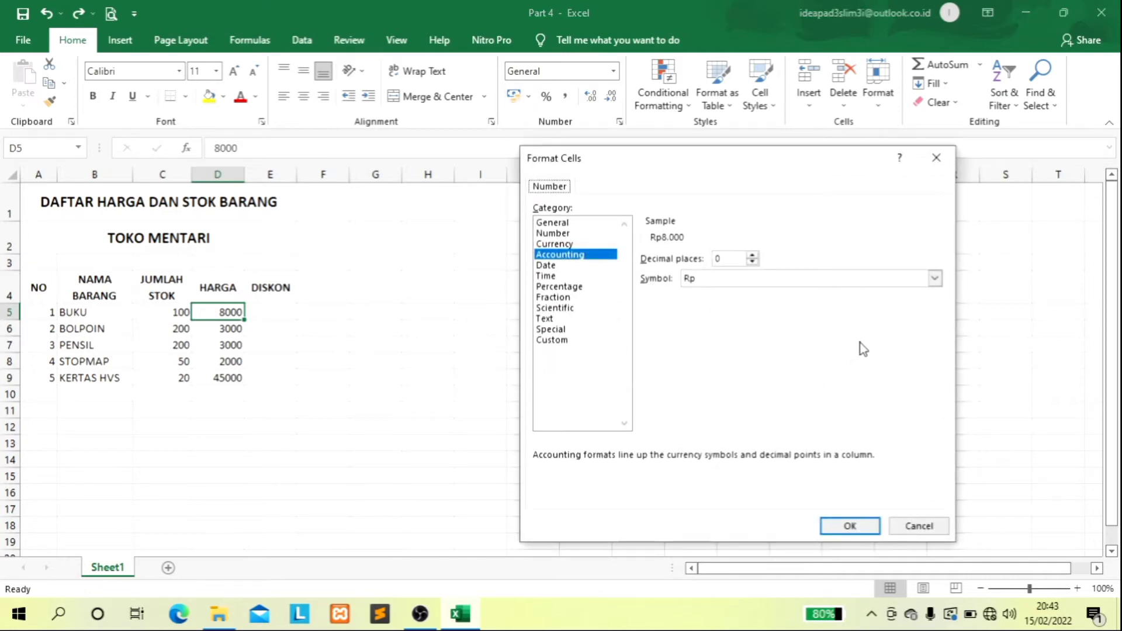
left_click(936, 280)
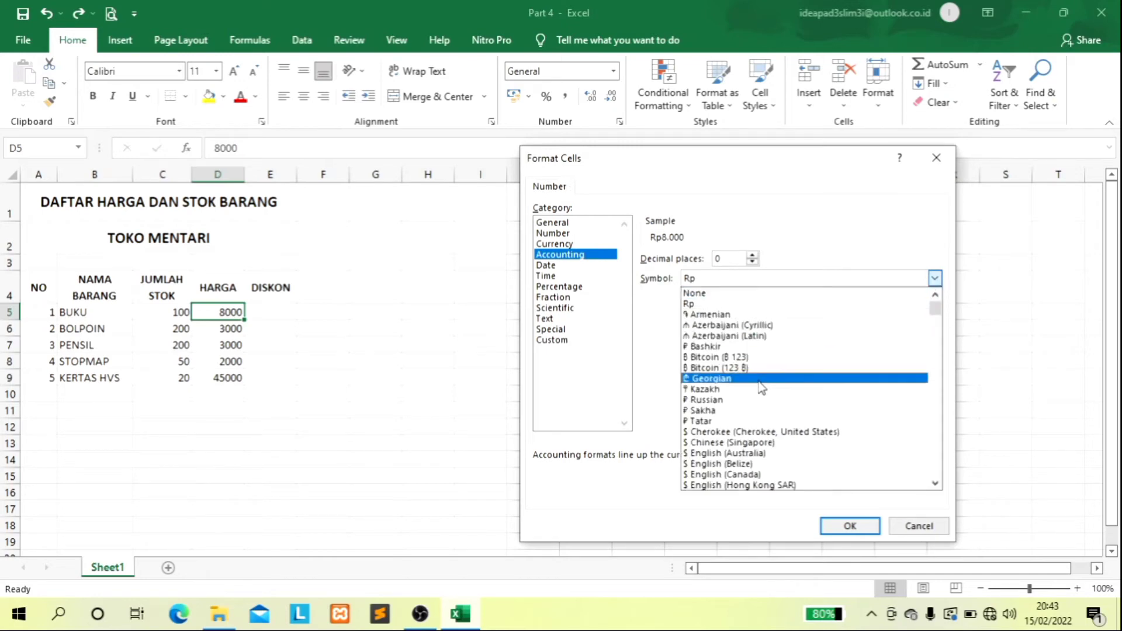
scroll(785, 374, "down", 3)
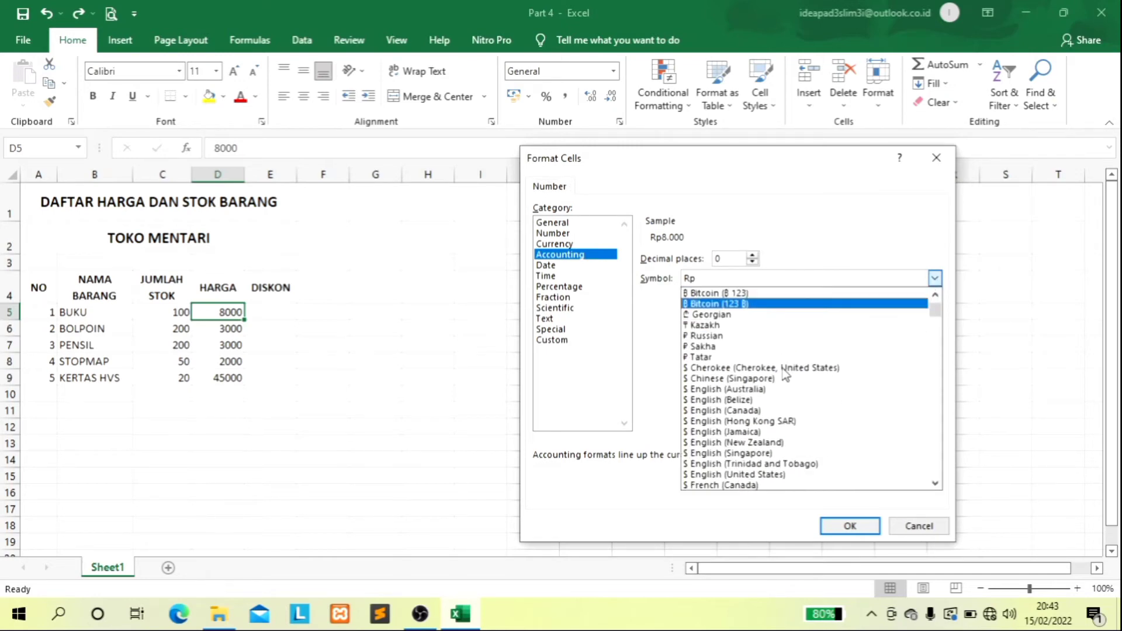
scroll(783, 371, "up", 3)
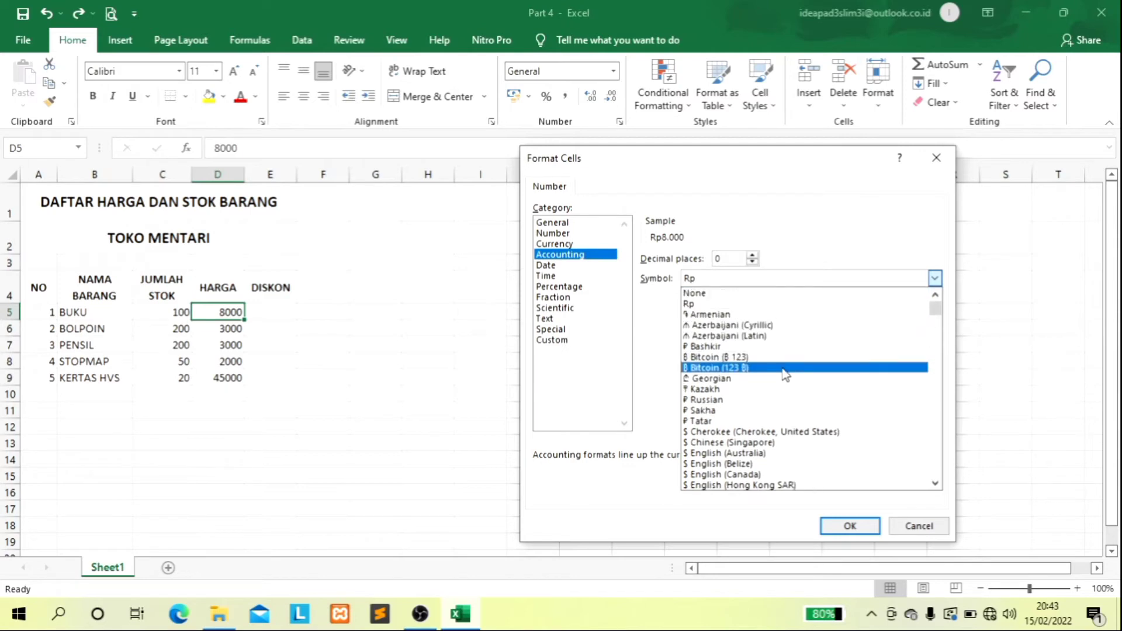
left_click(752, 303)
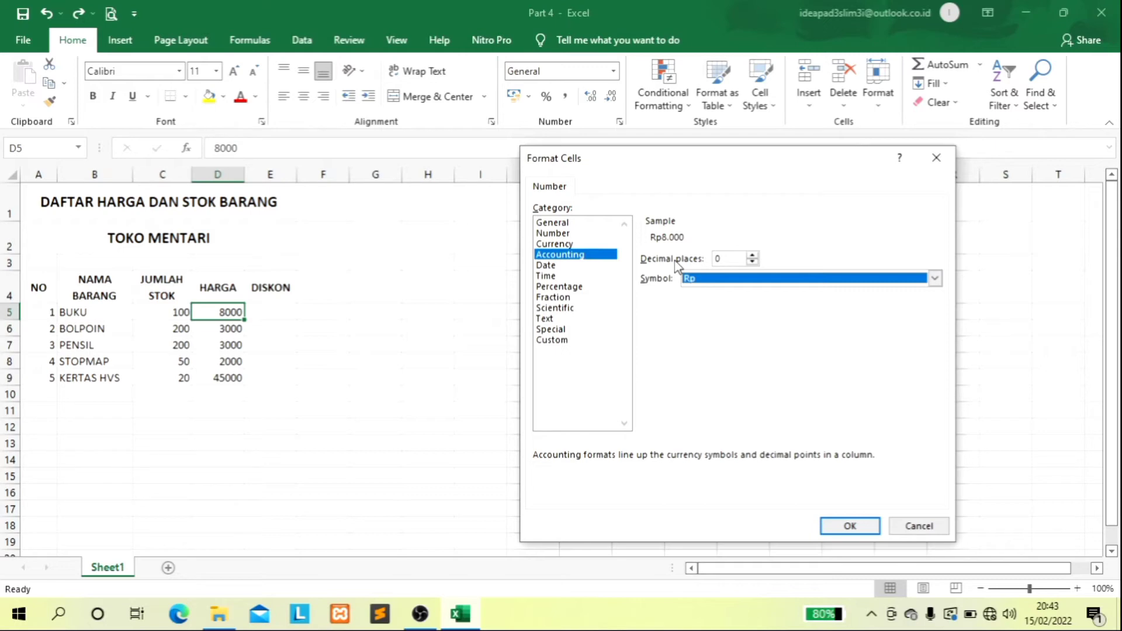
left_click(752, 255)
left_click(752, 256)
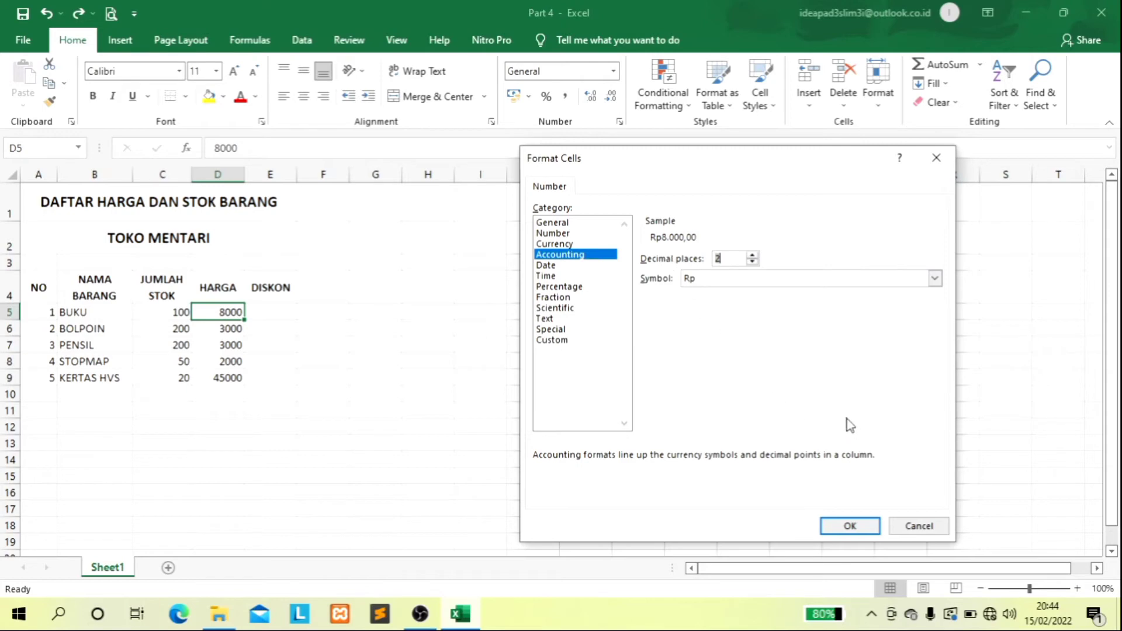
left_click(849, 526)
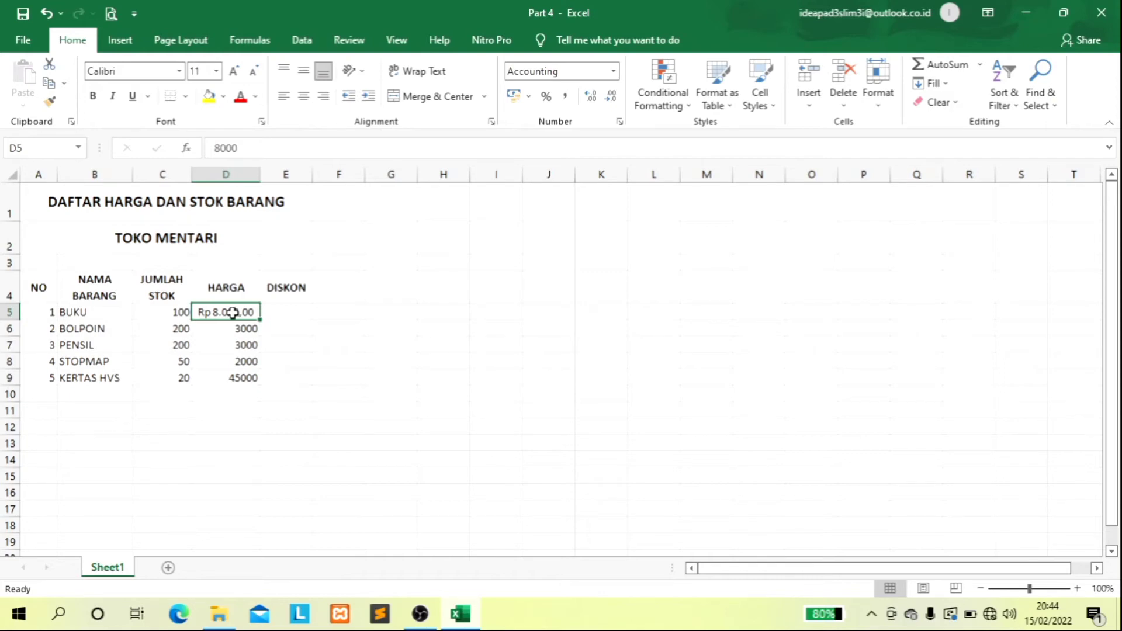
Set the Accounting format of D5 to 0 decimal places, keeping the Rp symbol
left_click(528, 97)
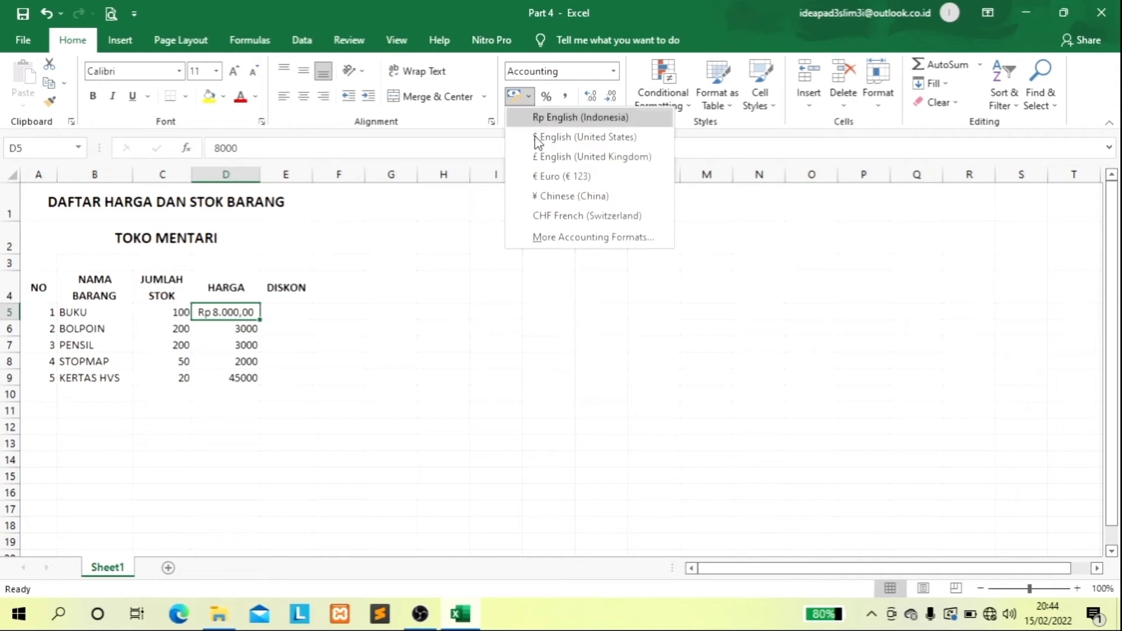
left_click(565, 236)
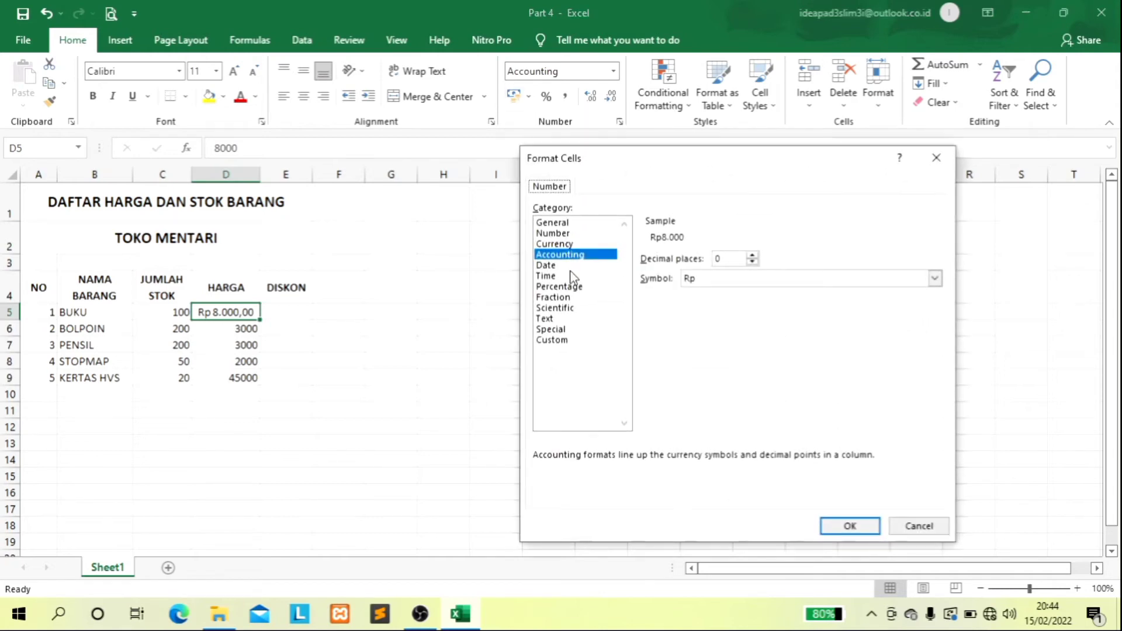
left_click(755, 262)
left_click(849, 526)
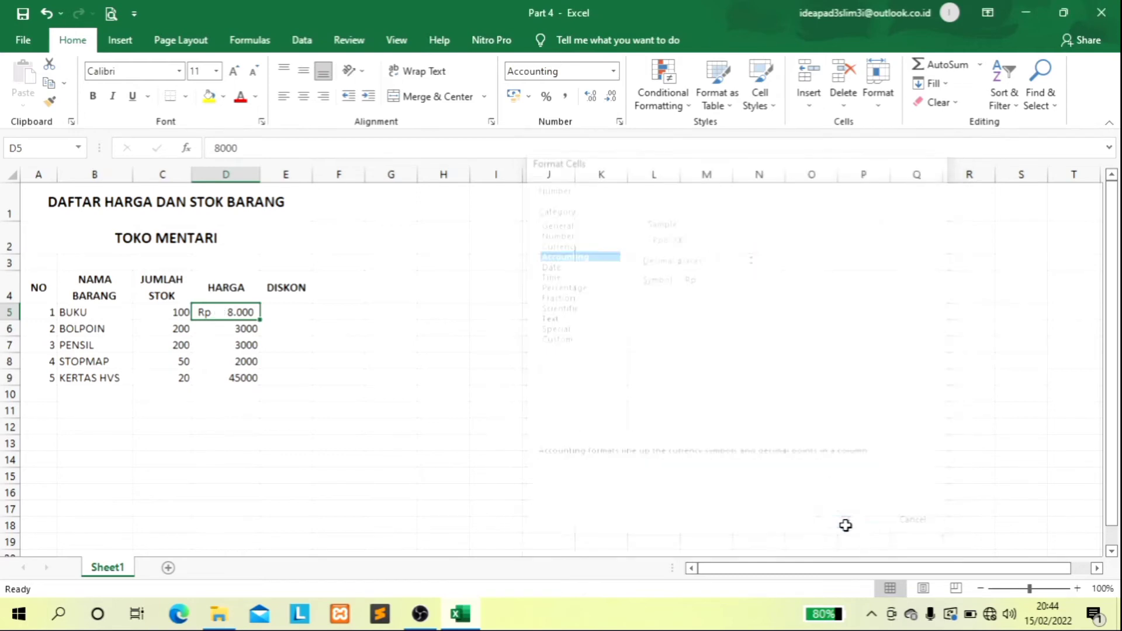
Format the remaining HARGA prices in D6:D9 as Accounting with the Rp symbol and 0 decimal places
left_click(349, 316)
left_click(232, 329)
left_click_drag(232, 329, 237, 376)
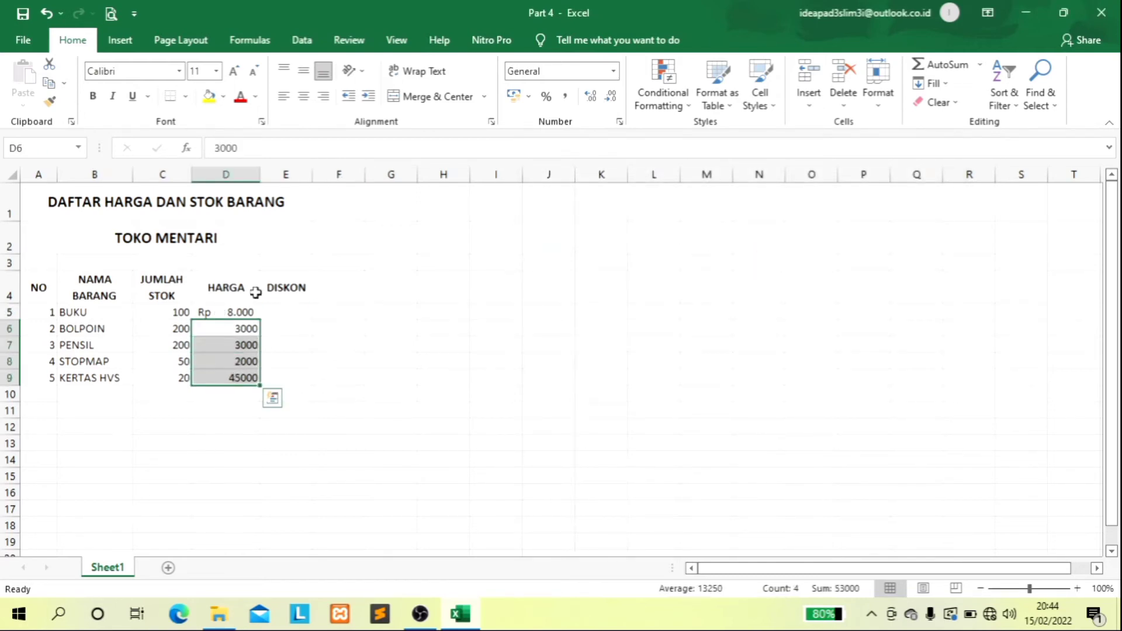
left_click(528, 98)
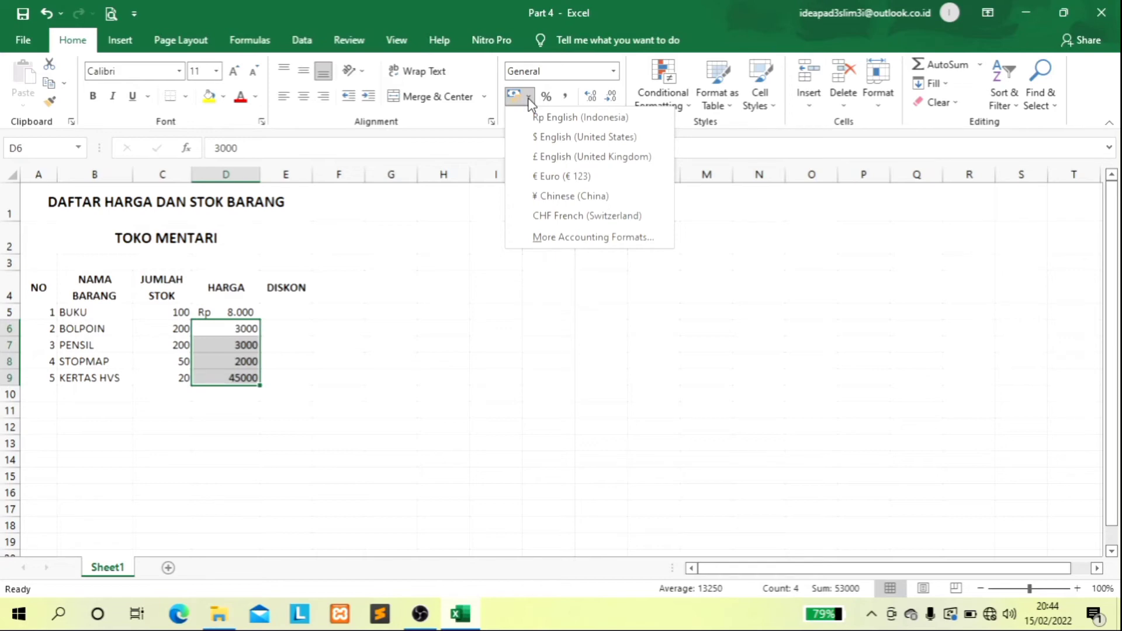
left_click(570, 236)
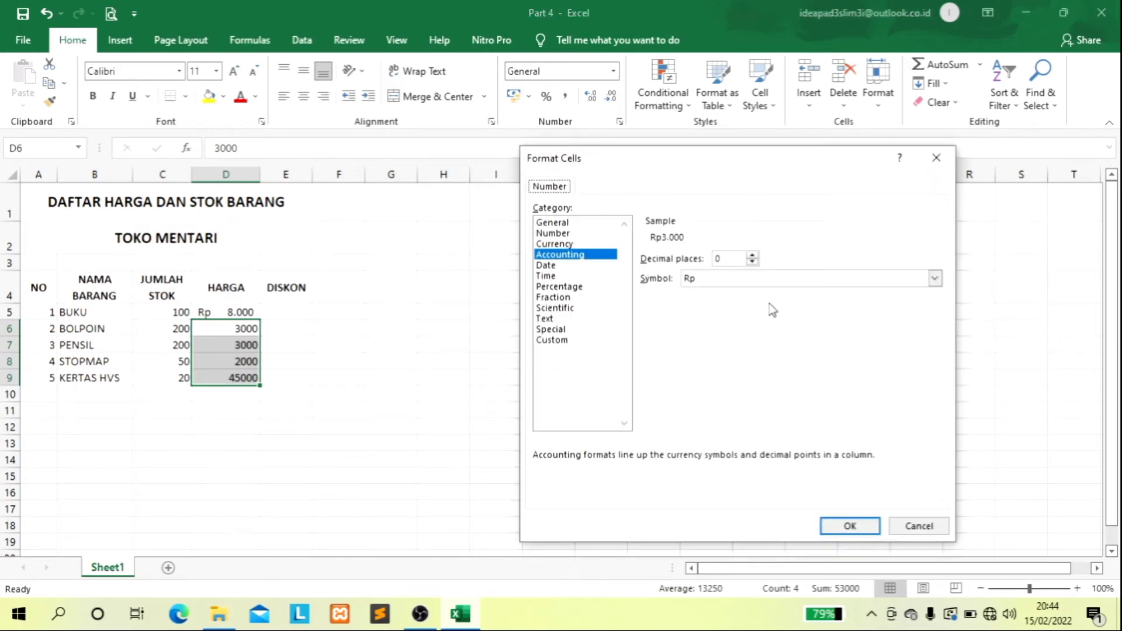
left_click(935, 278)
left_click(936, 279)
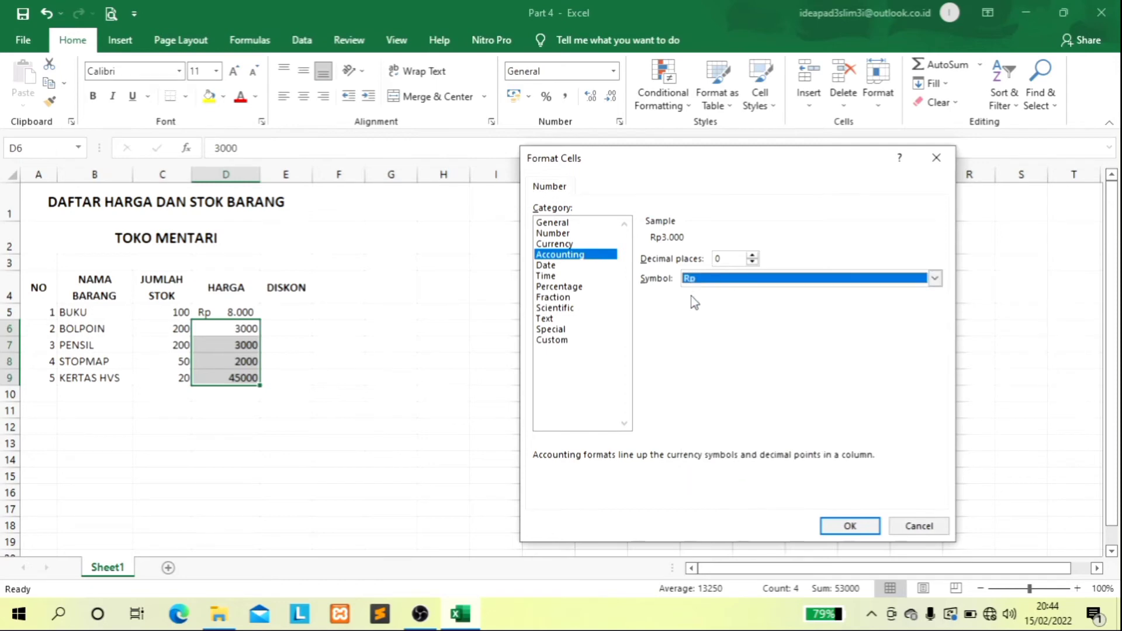
left_click(843, 516)
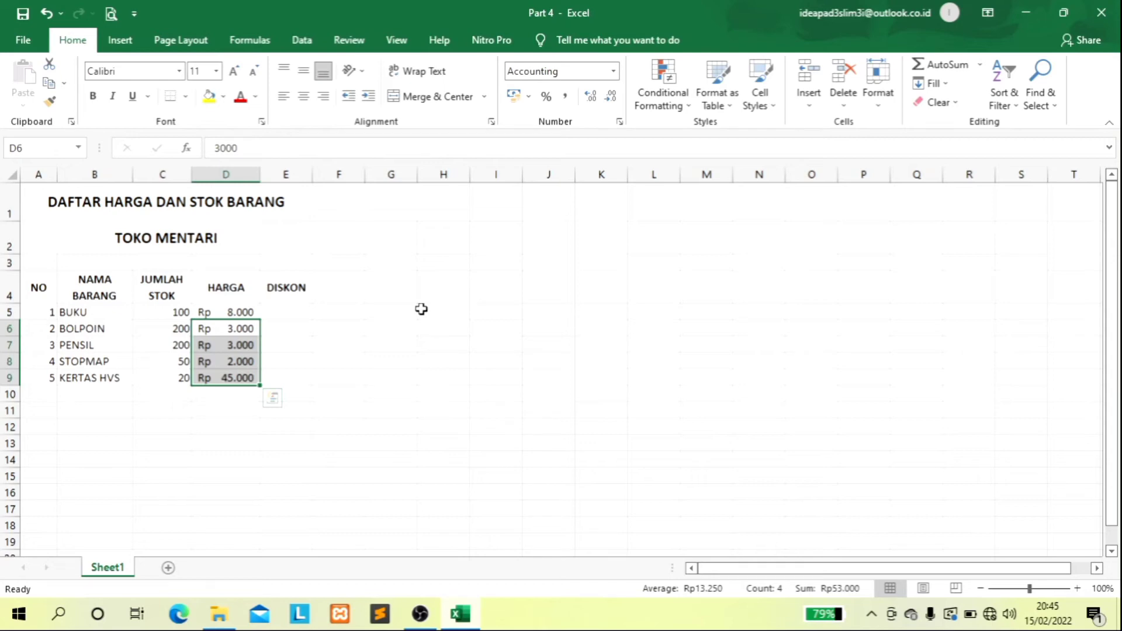
left_click(421, 308)
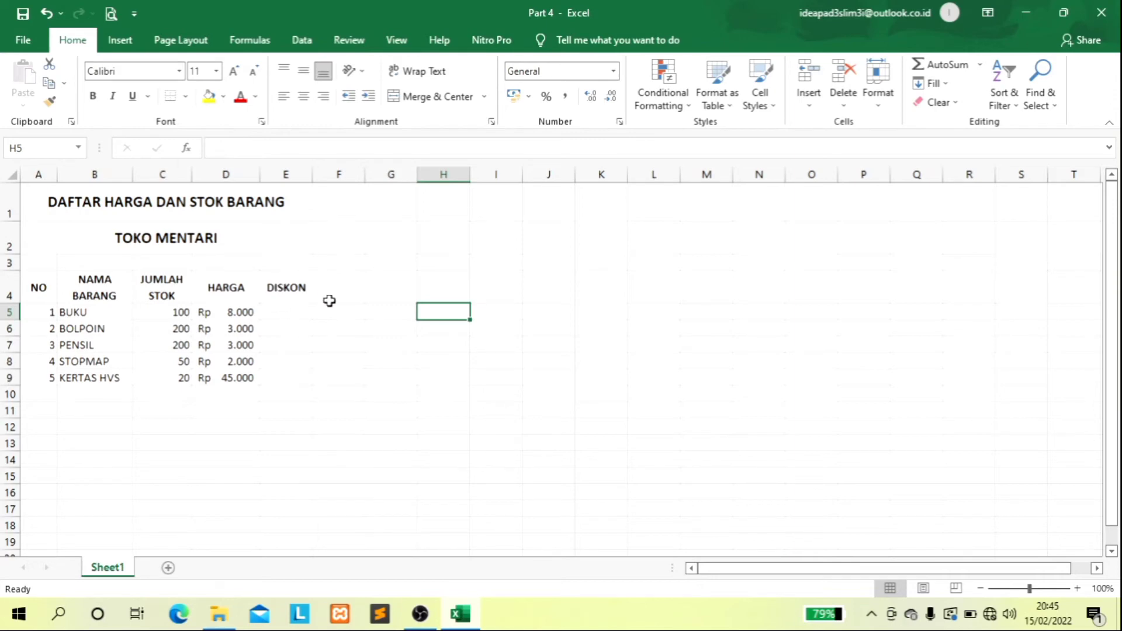
Enter 5% as the BUKU discount in E5 and clear the entry again
left_click(286, 312)
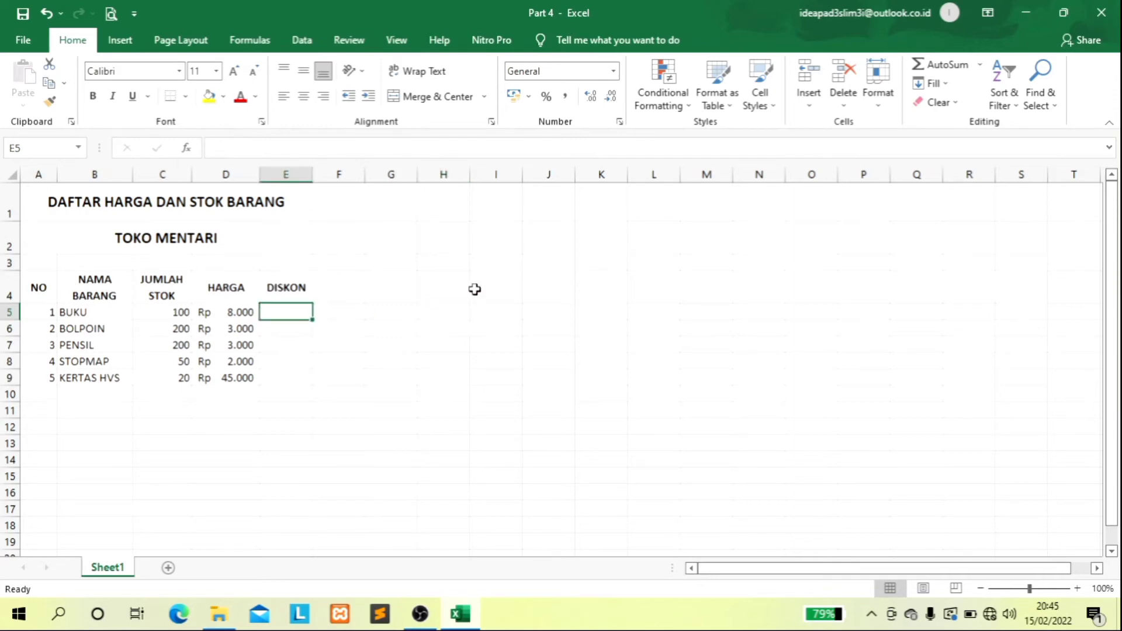
type("5")
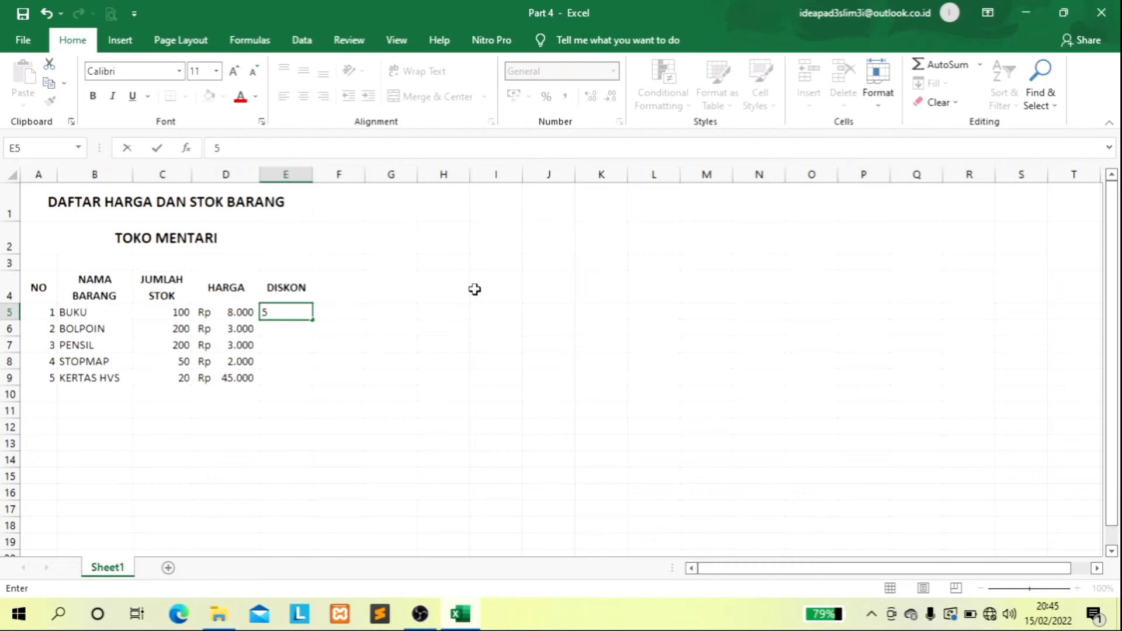
type("%")
left_click(475, 290)
left_click(304, 307)
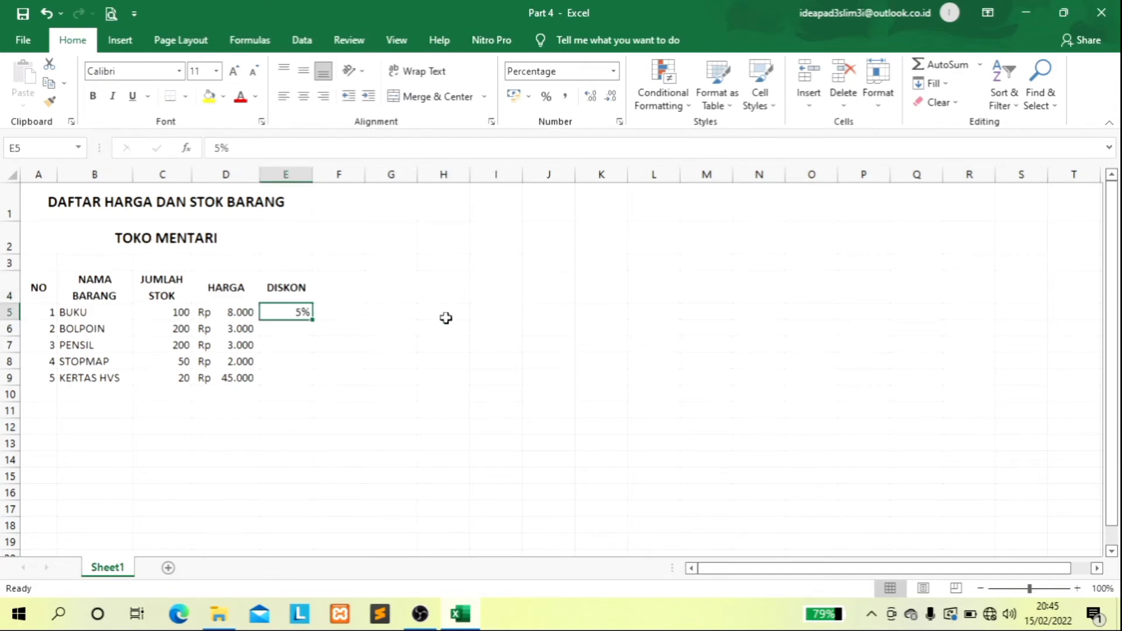
key("Delete")
left_click(449, 325)
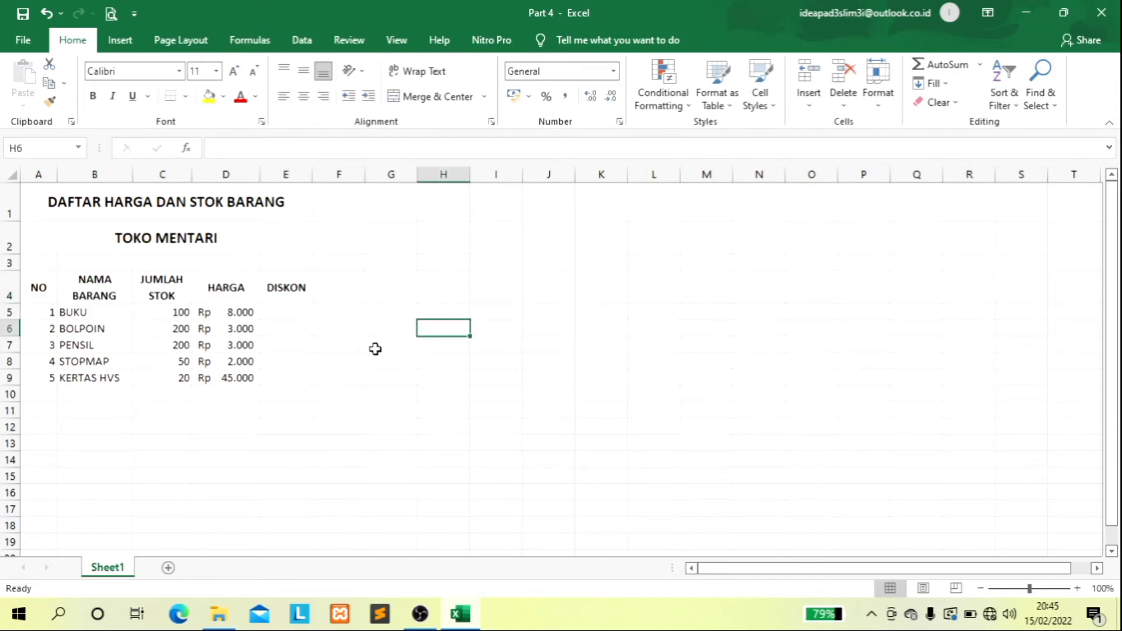
Apply the percentage format to the empty DISKON cells E5:E9
left_click_drag(298, 317, 296, 377)
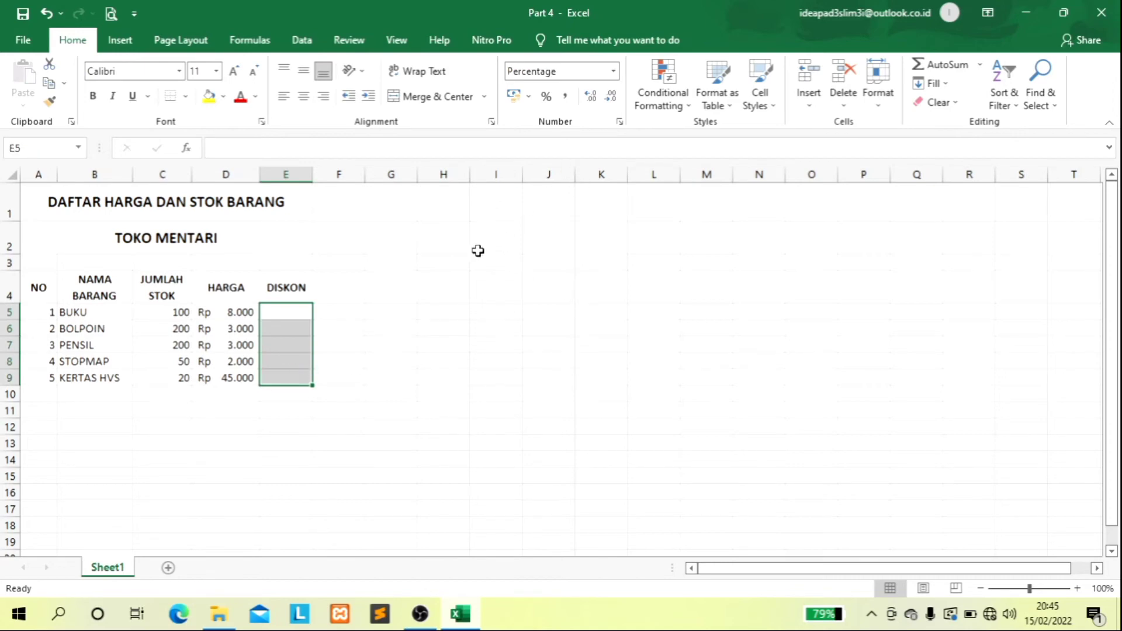
left_click(546, 98)
left_click(453, 296)
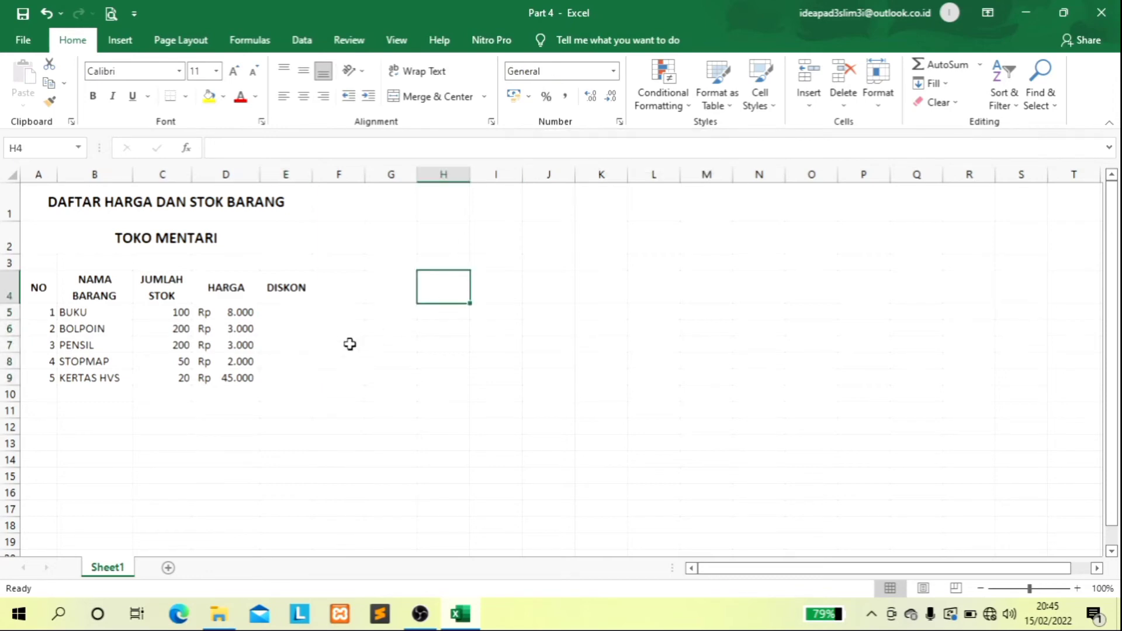
Fill the DISKON column from E5 to E9 with the discounts 2%, 1%, 4%, 2% and 2%
left_click(304, 310)
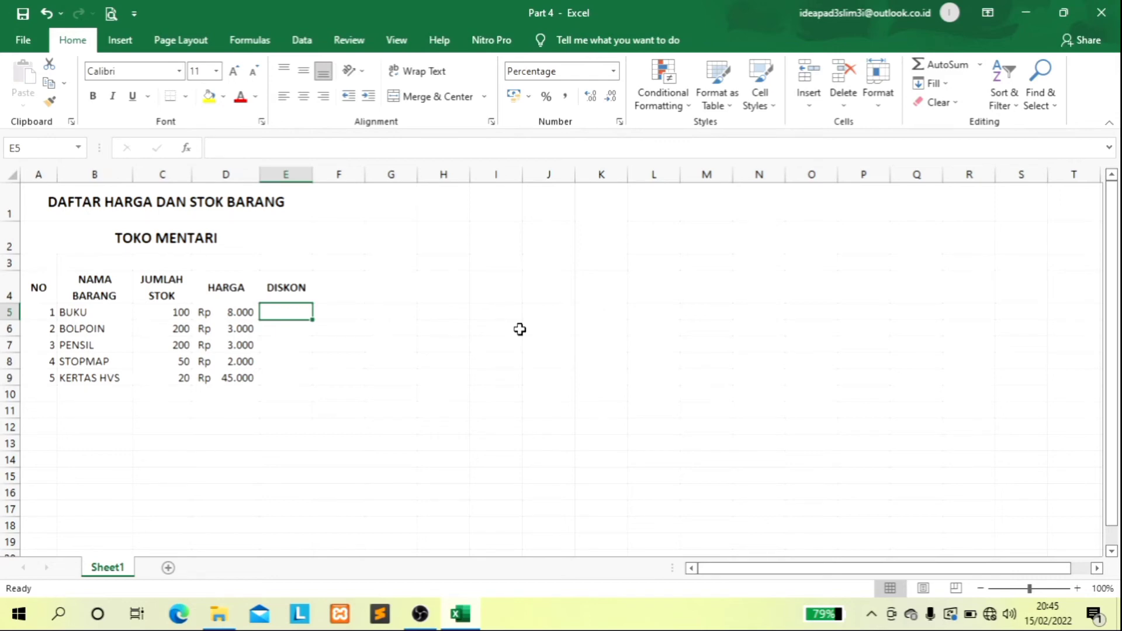
type("2")
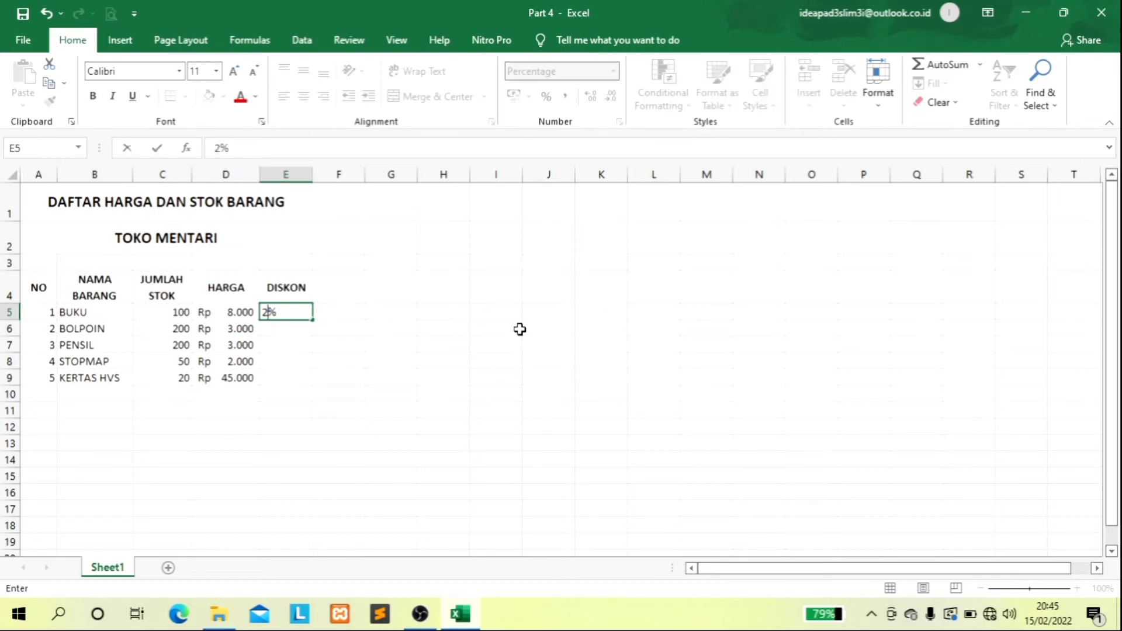
key("Return")
type("1")
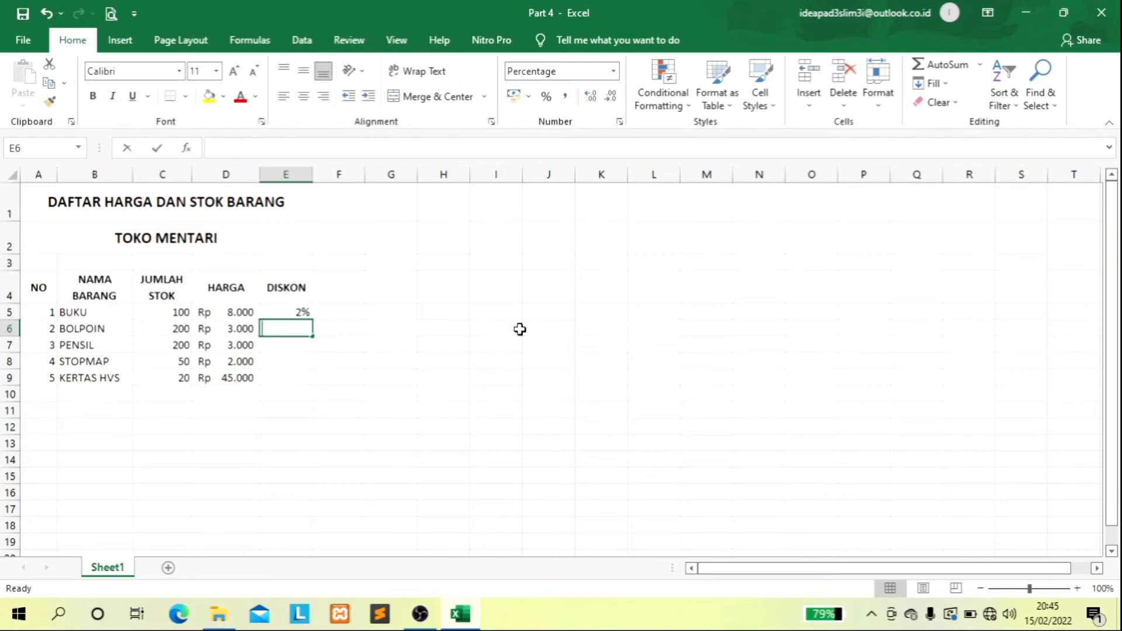
key("Return")
type("4")
key("Return")
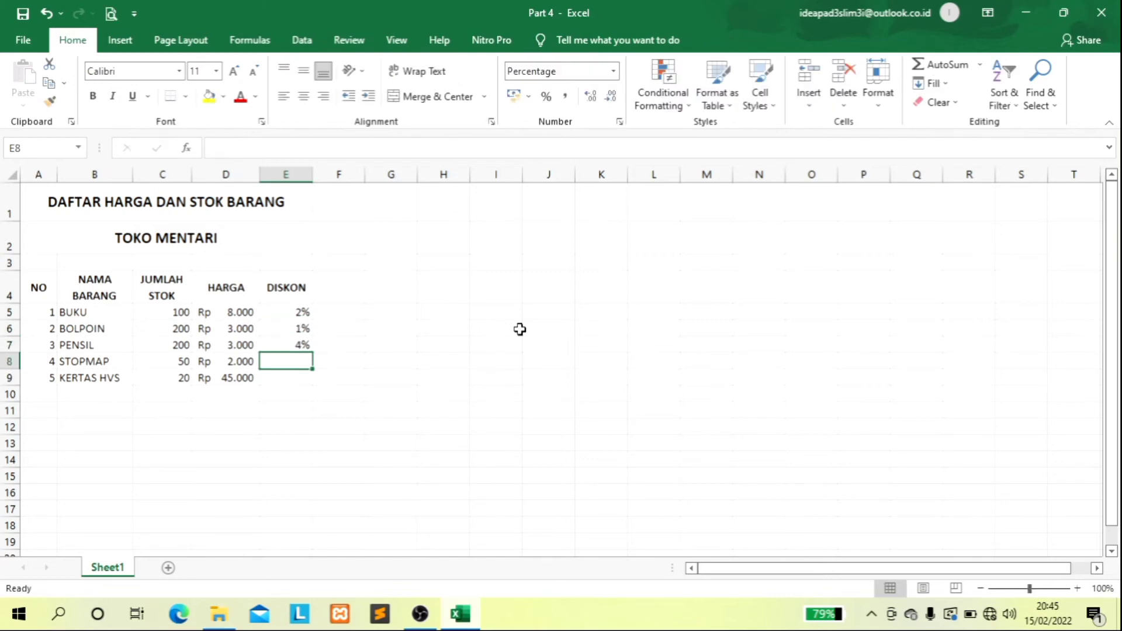
type("2")
key("Return")
type("2")
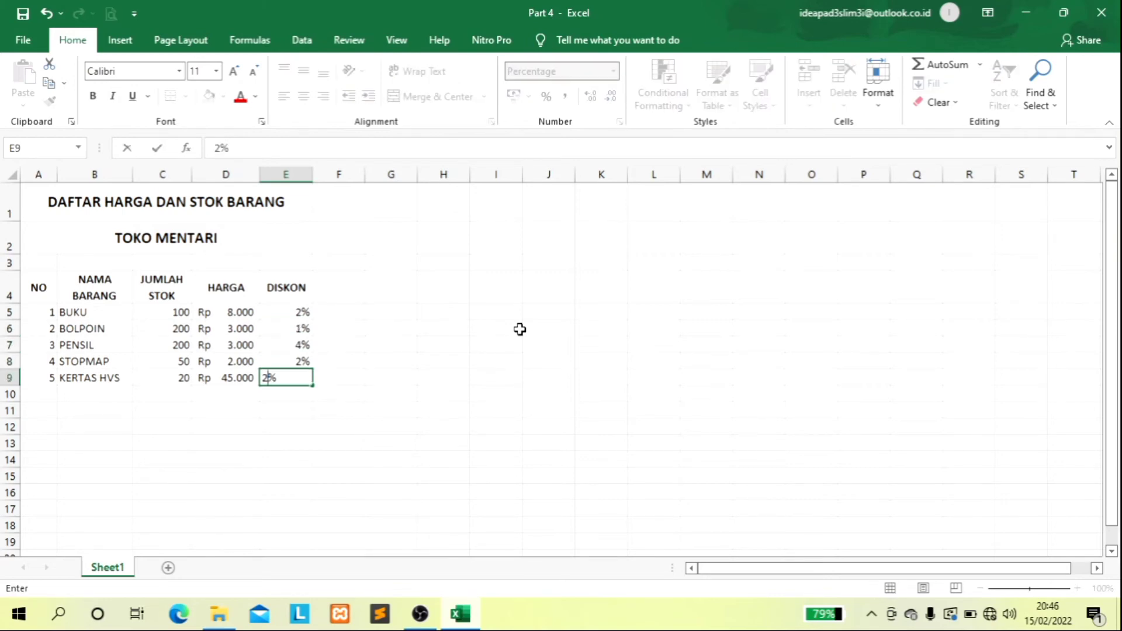
key("Return")
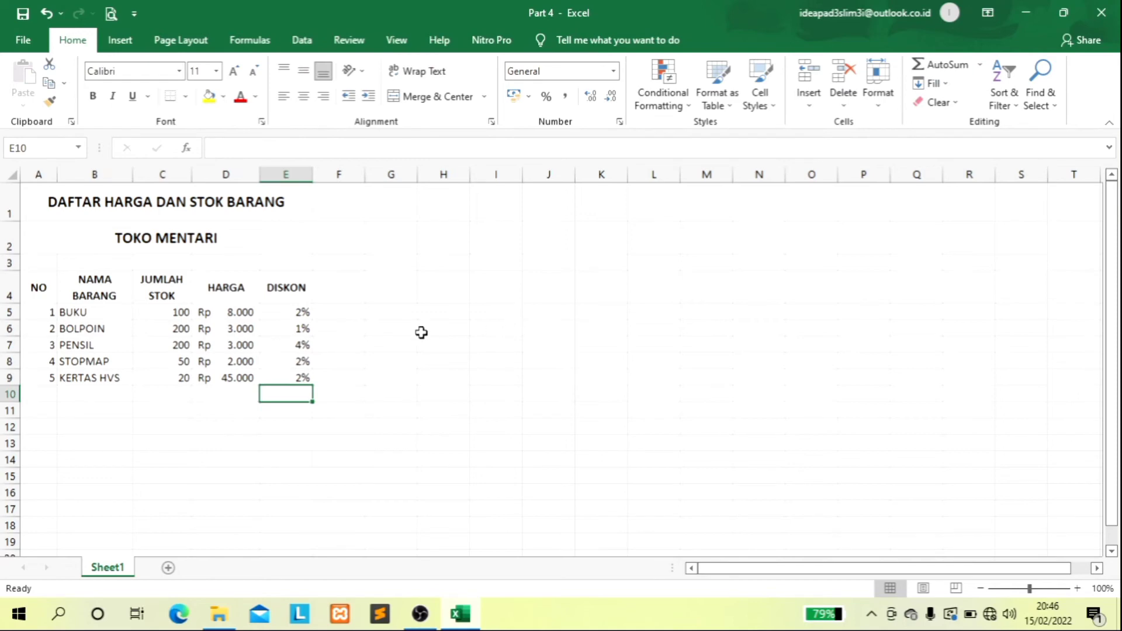
left_click(302, 314)
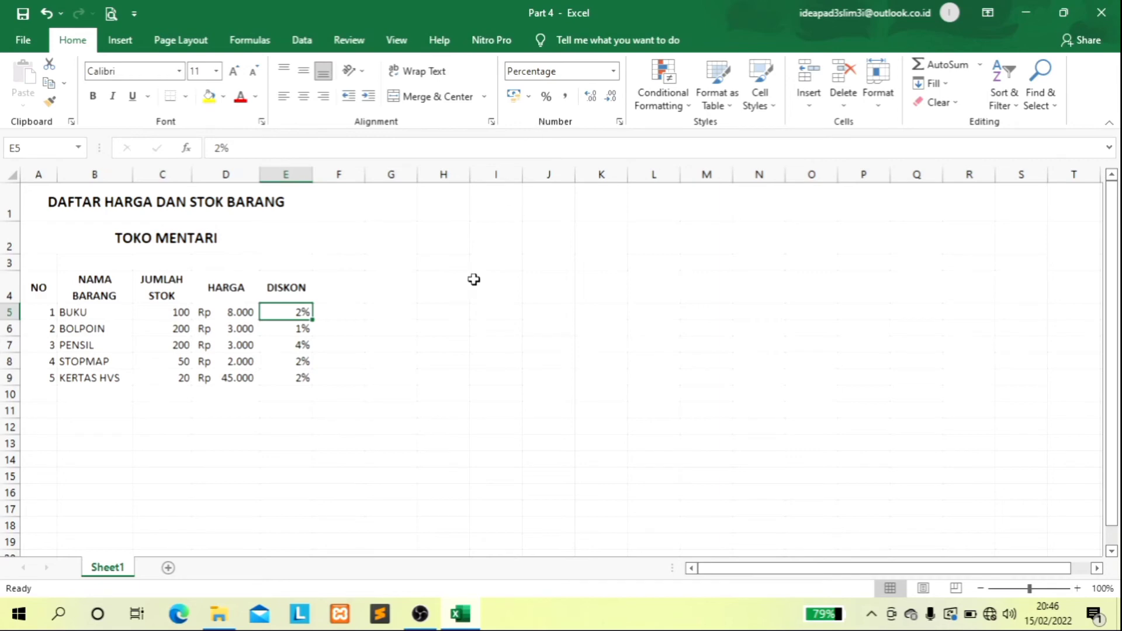
Enter the date 2/2/2022 in cell H5, outside the table
left_click(454, 312)
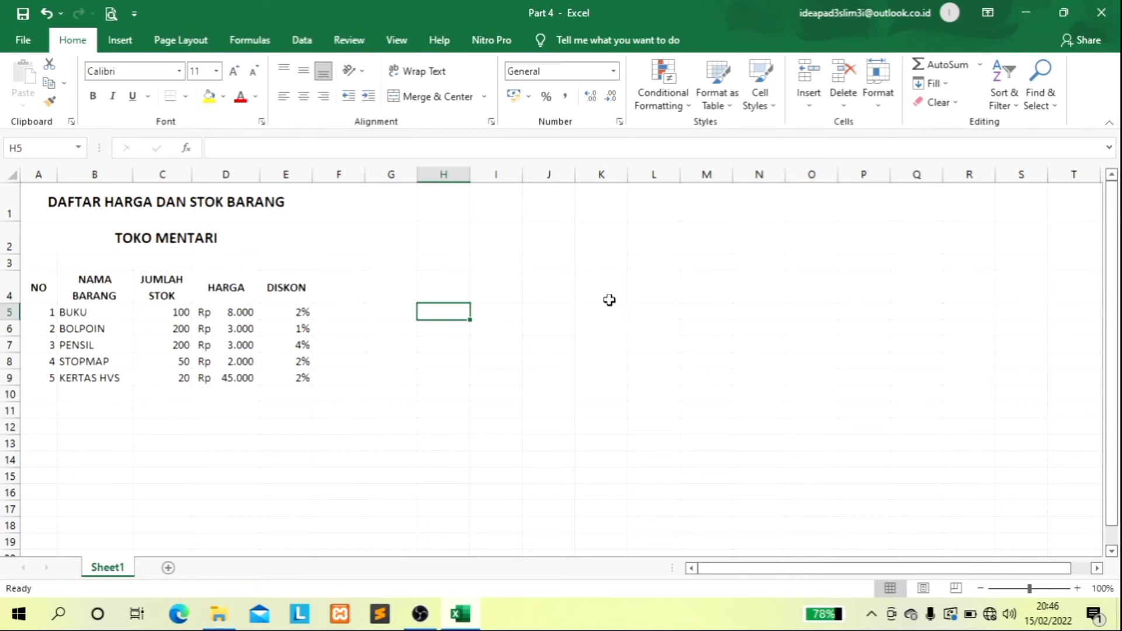
type("2/")
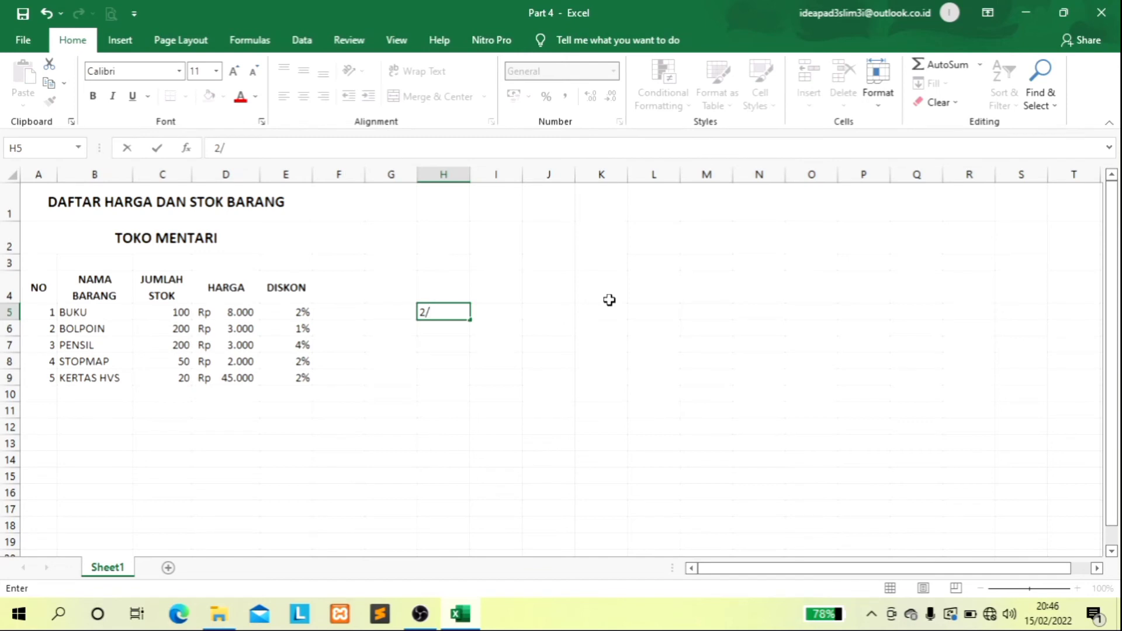
type("2/2022")
key("ctrl+Return")
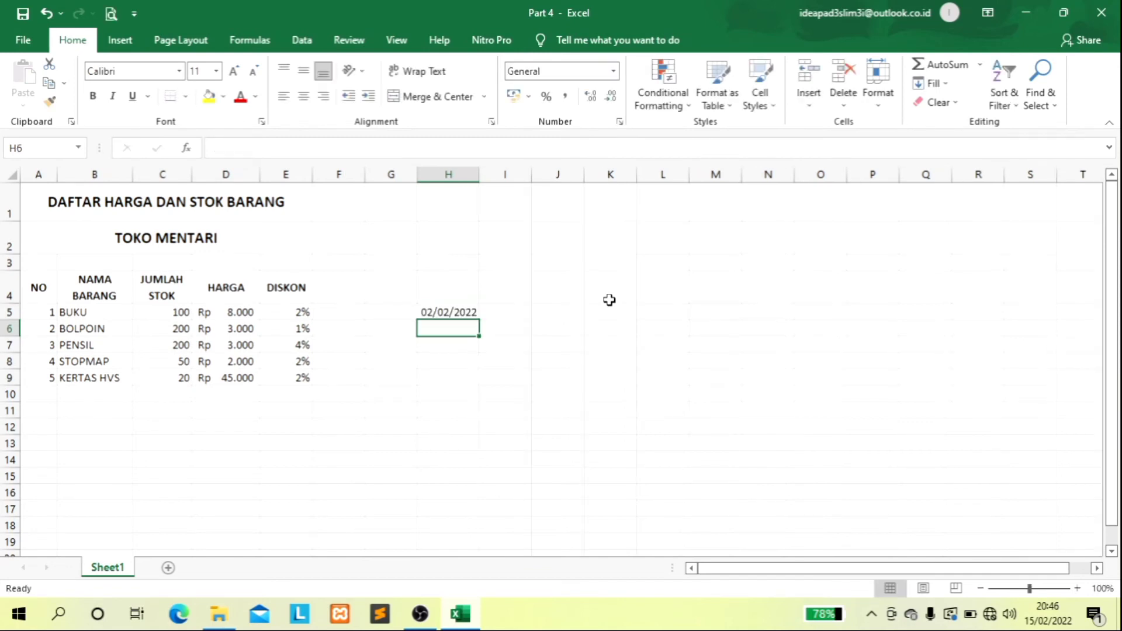
key("Up")
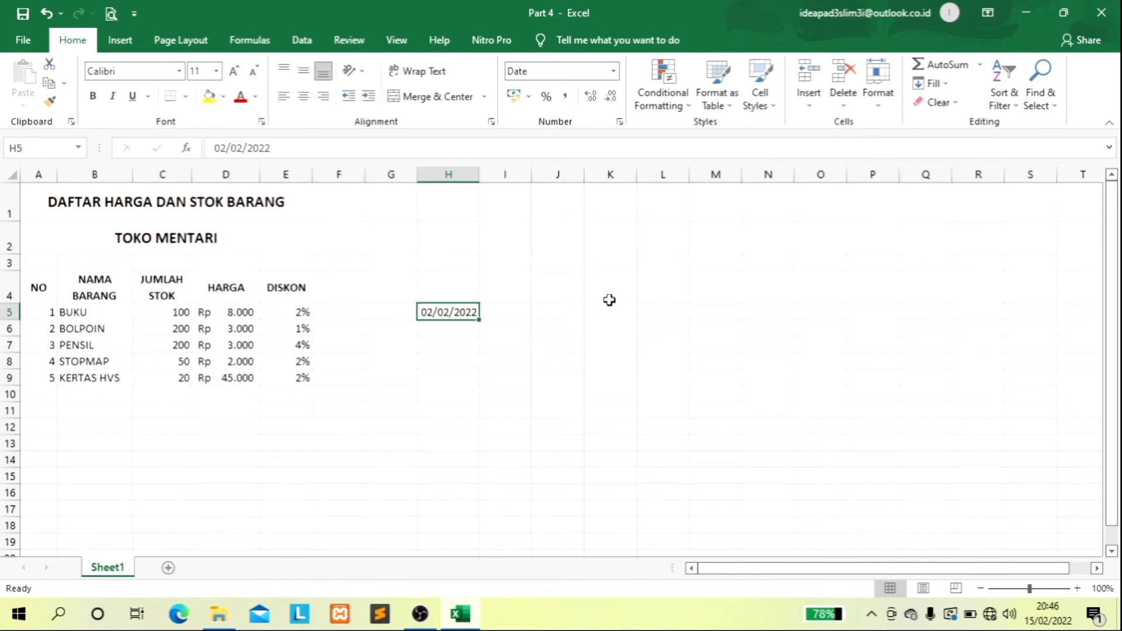
type("5")
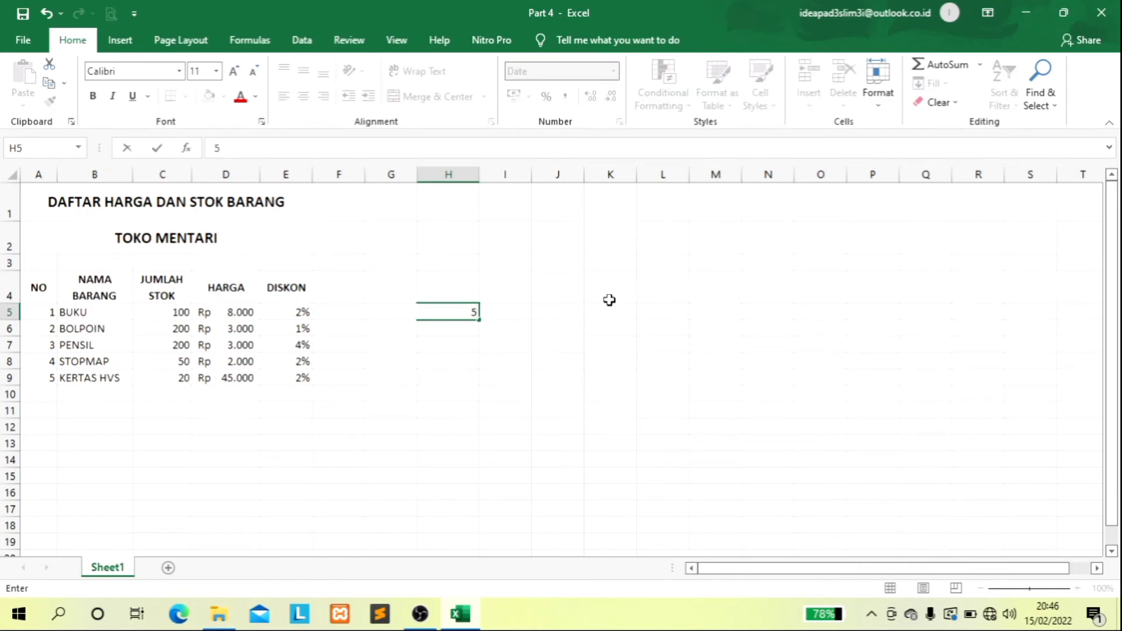
key("BackSpace")
key("ctrl+z")
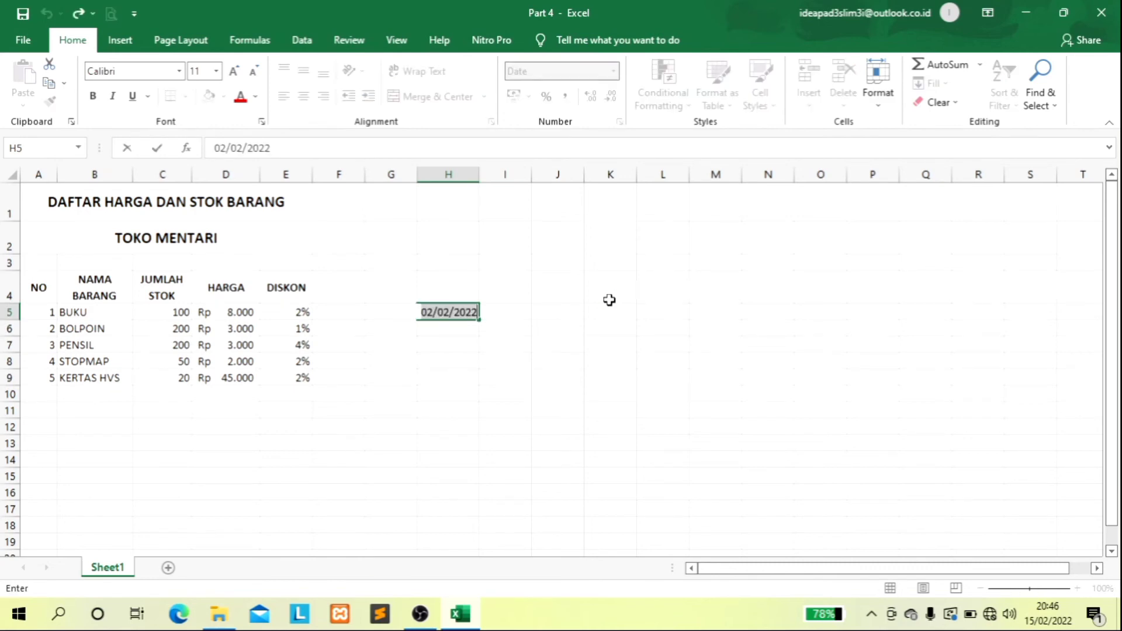
key("Return")
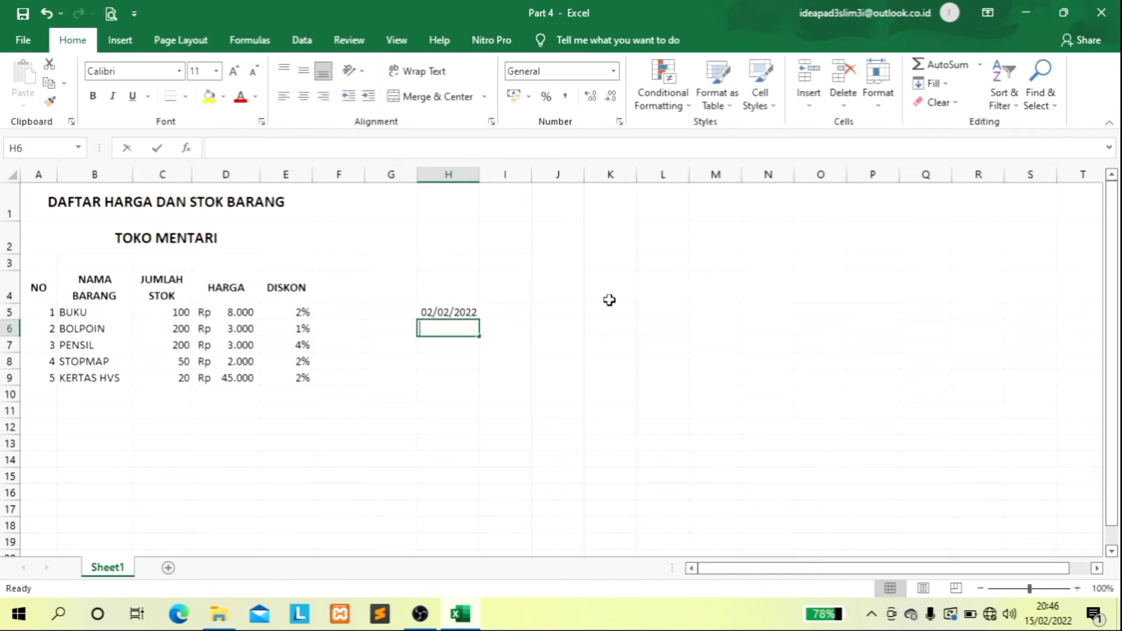
Enter the dates 15/02/2022 in H6 and 10/11/2022 in H7 below the first date
type("15")
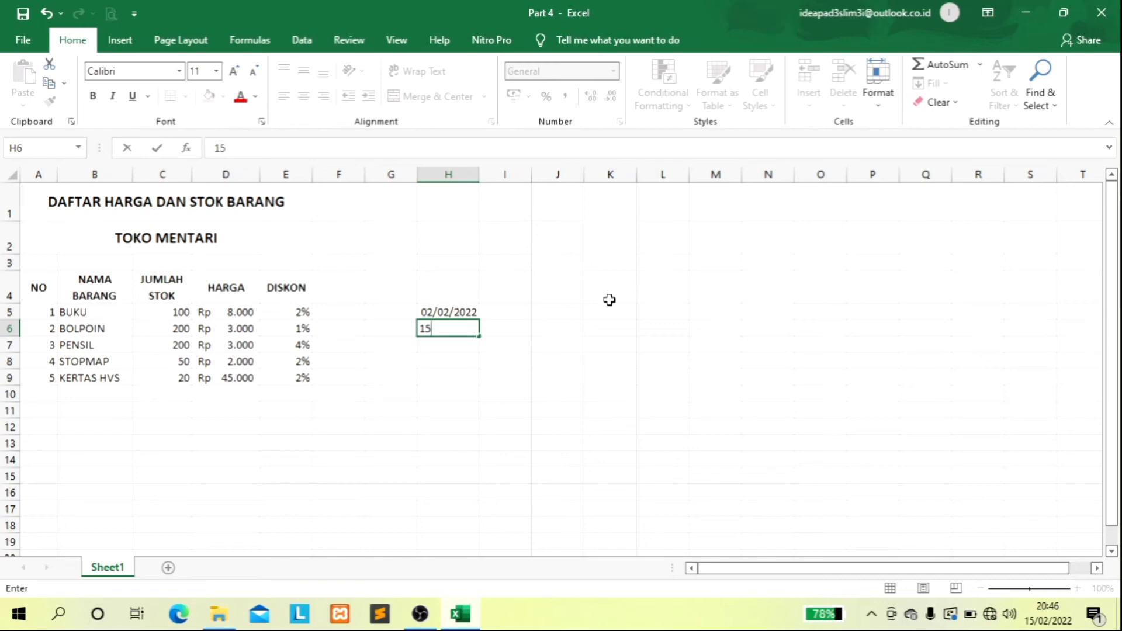
type("/02/2022")
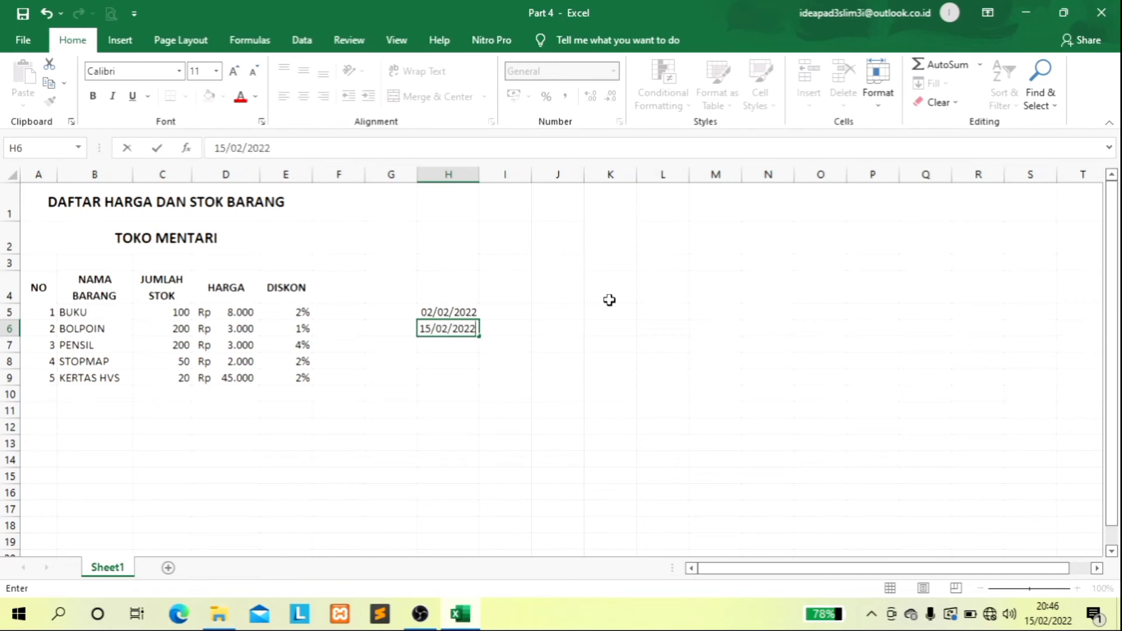
key("Return")
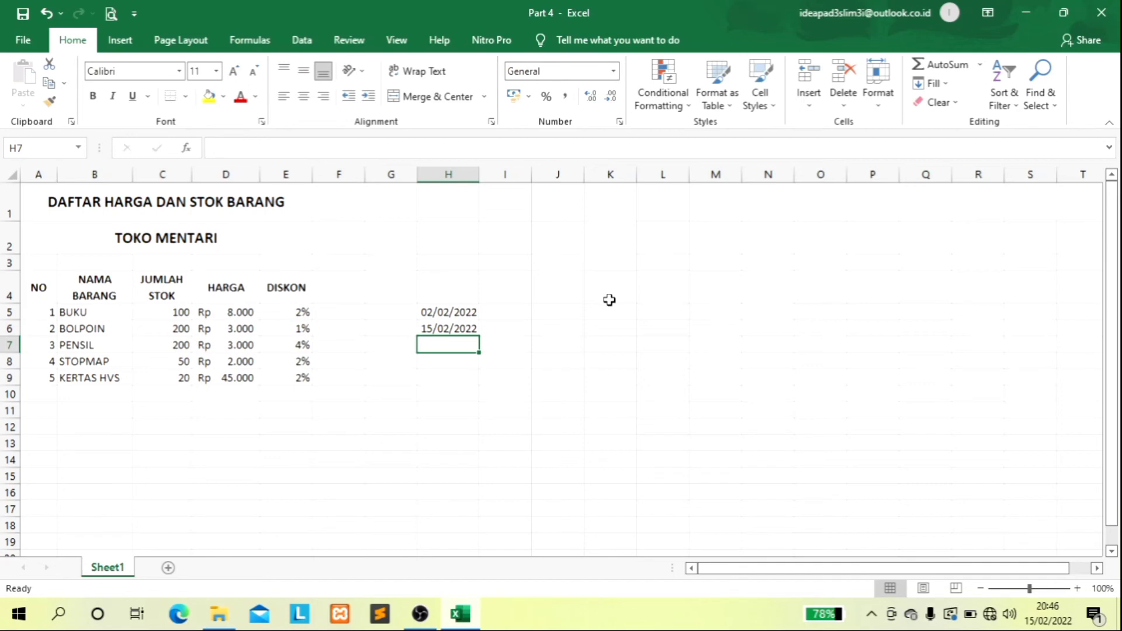
type("10")
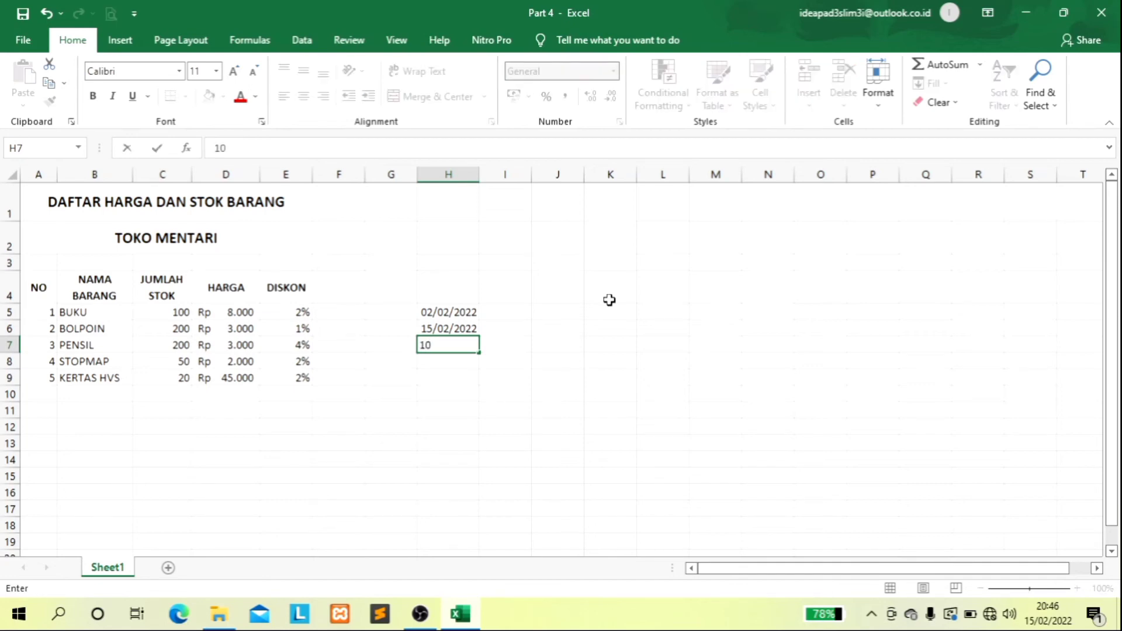
type("/11/2022")
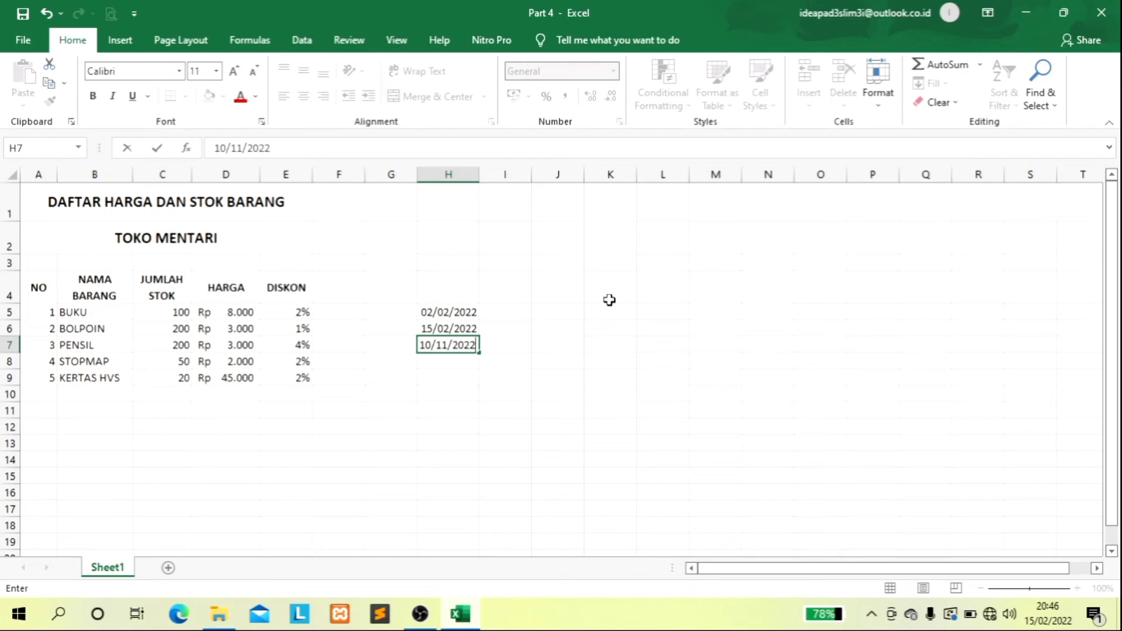
key("Return")
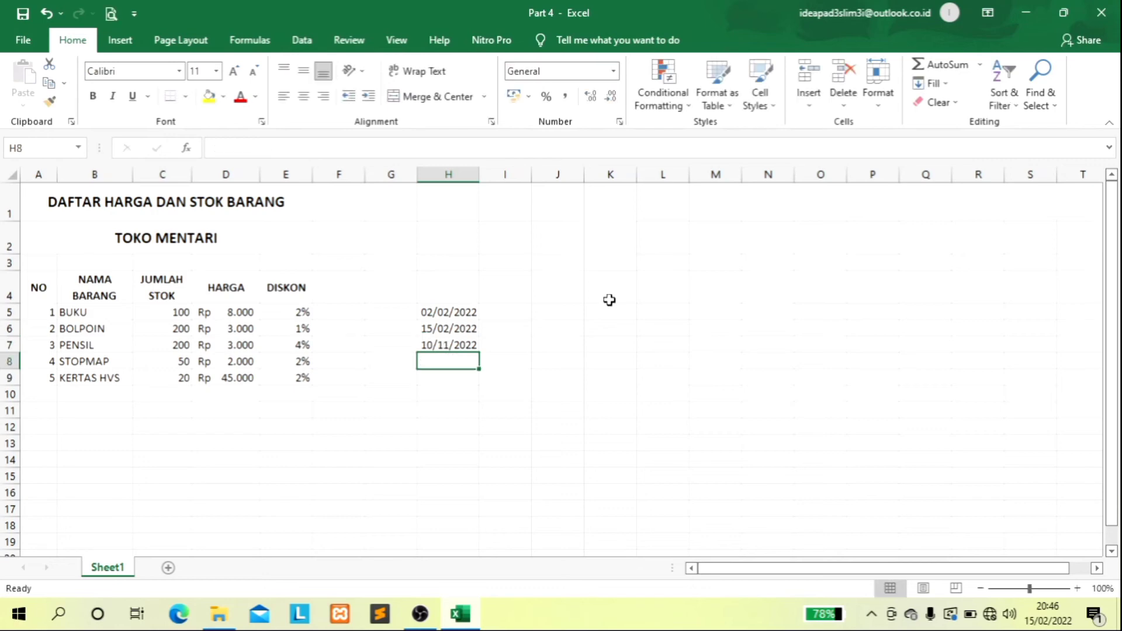
Check which number format is applied to the first date in H5
left_click(543, 315)
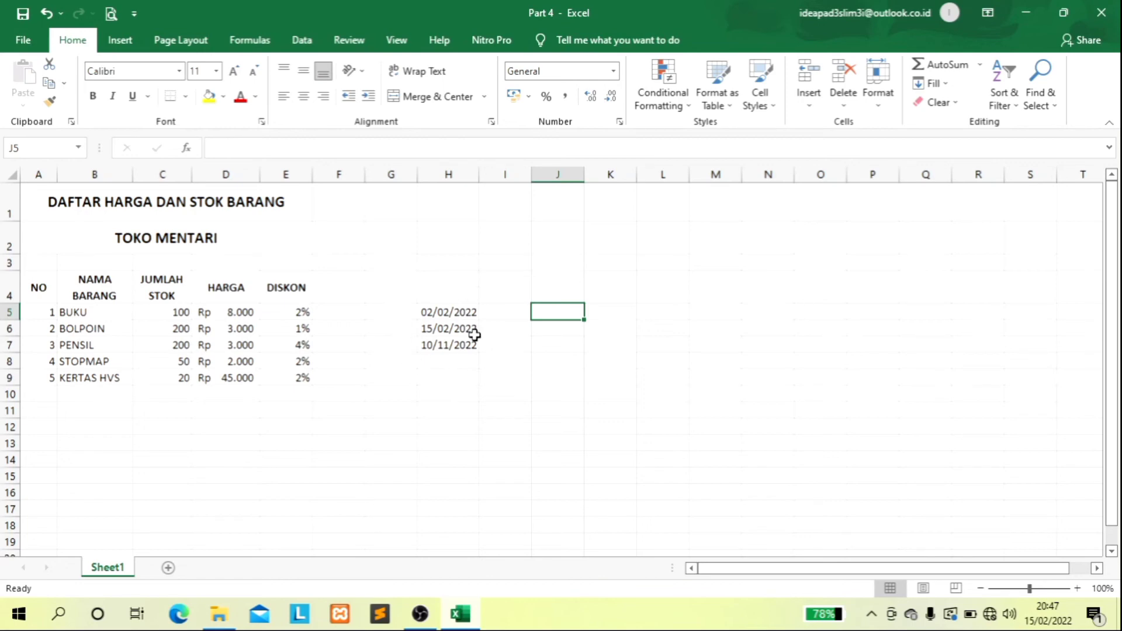
left_click(458, 315)
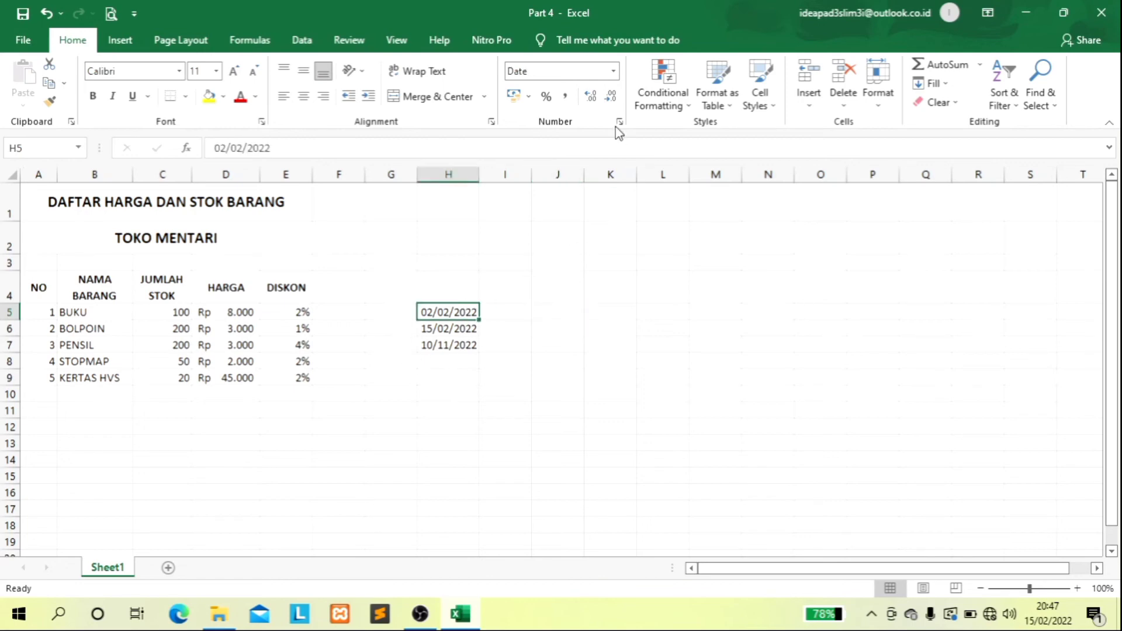
left_click(556, 318)
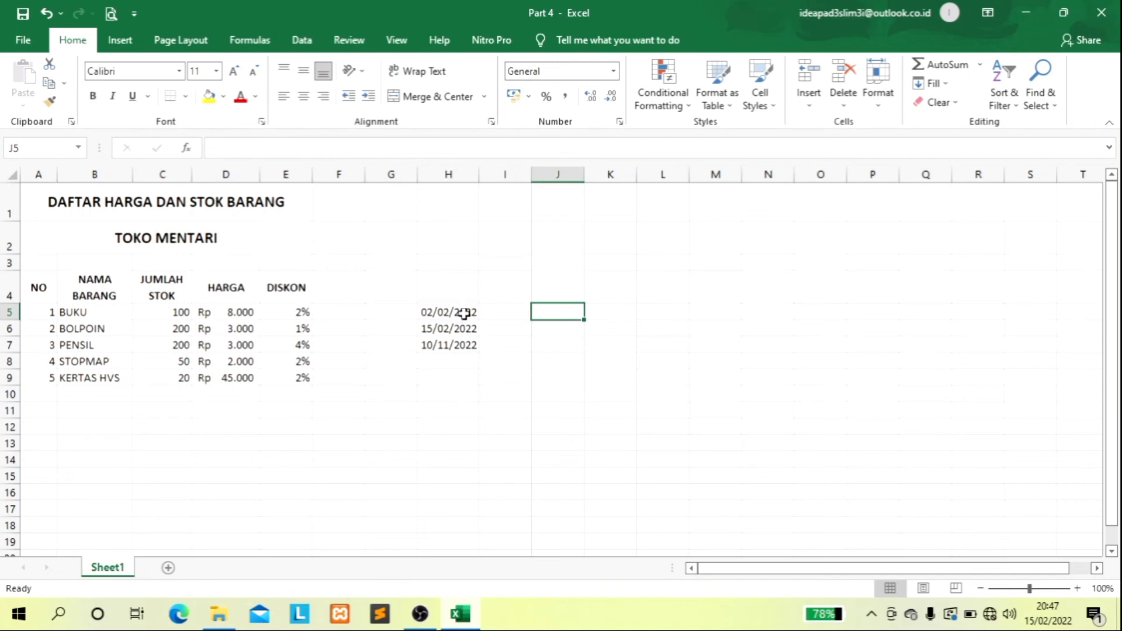
Apply the Long Date format to the three dates in H5:H7
left_click_drag(466, 316, 466, 345)
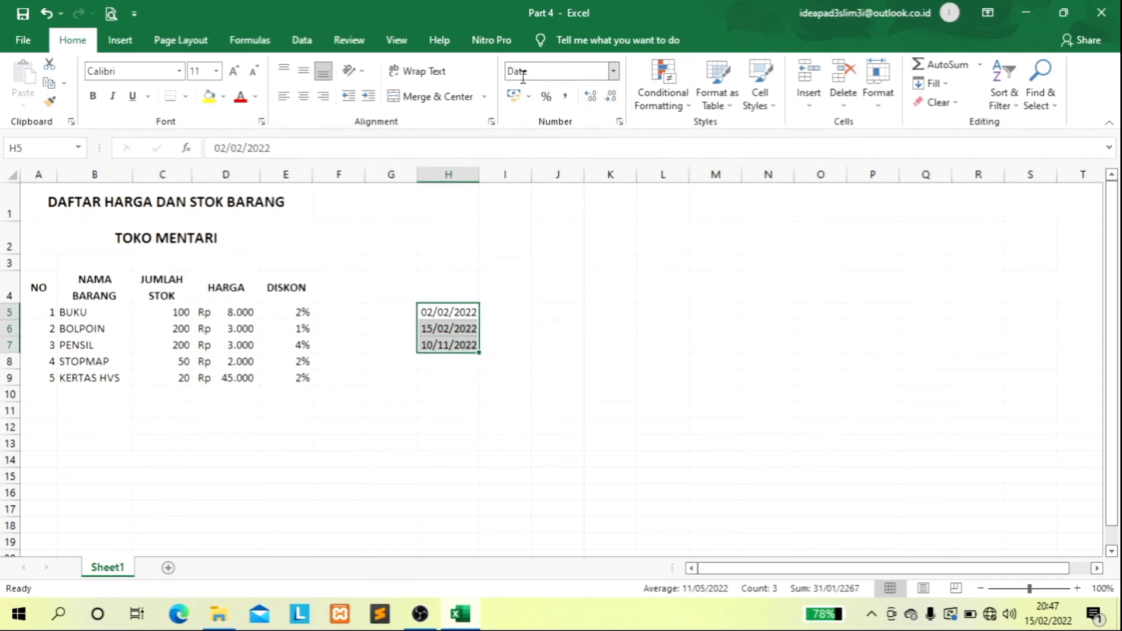
left_click(614, 73)
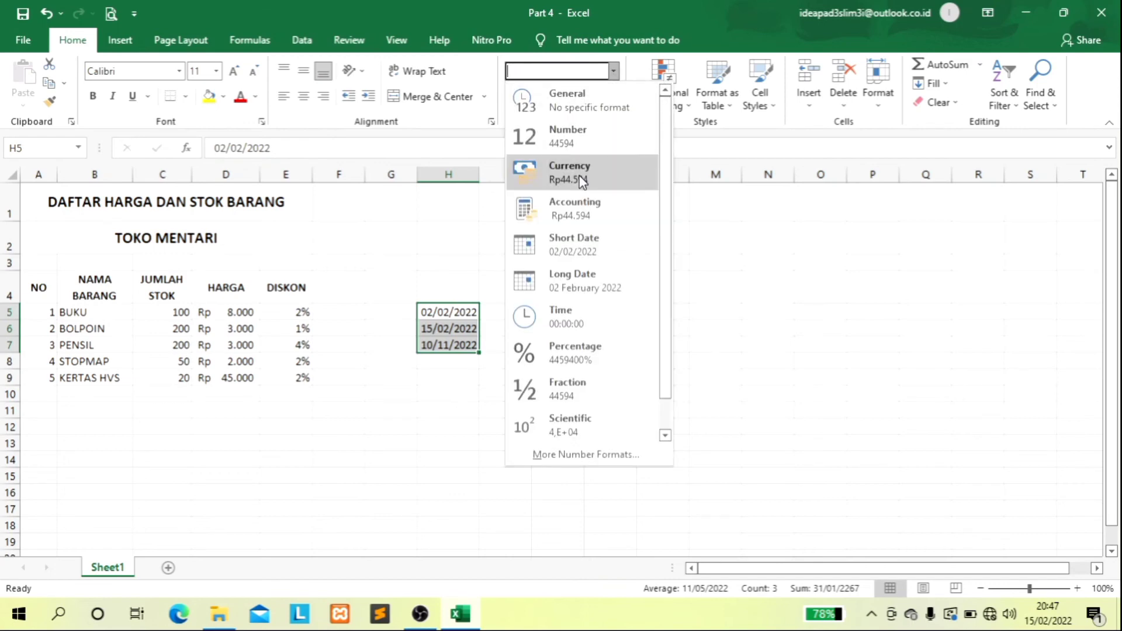
left_click(591, 289)
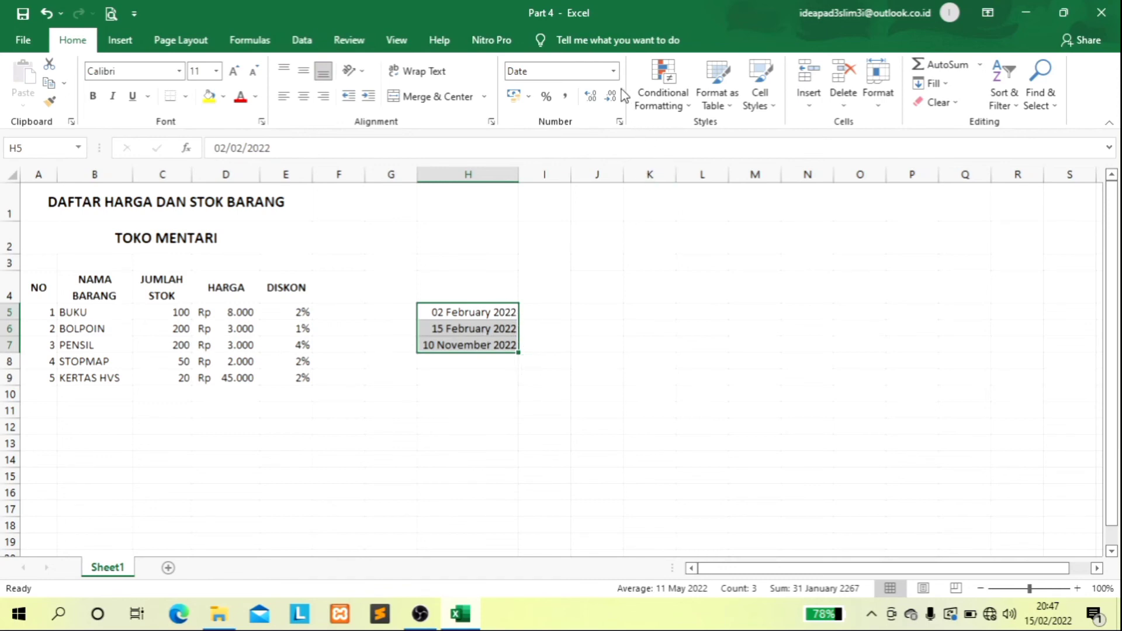
Format the dates in H5:H7 with the Indonesian locale and the date type 14 Maret 2012
left_click(613, 72)
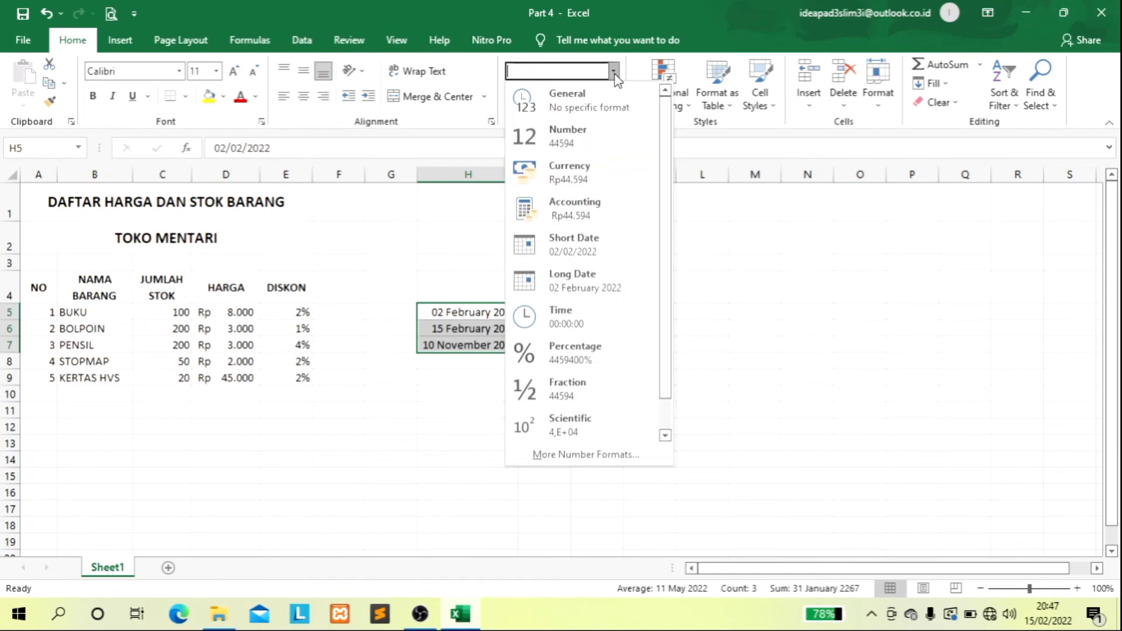
left_click(595, 451)
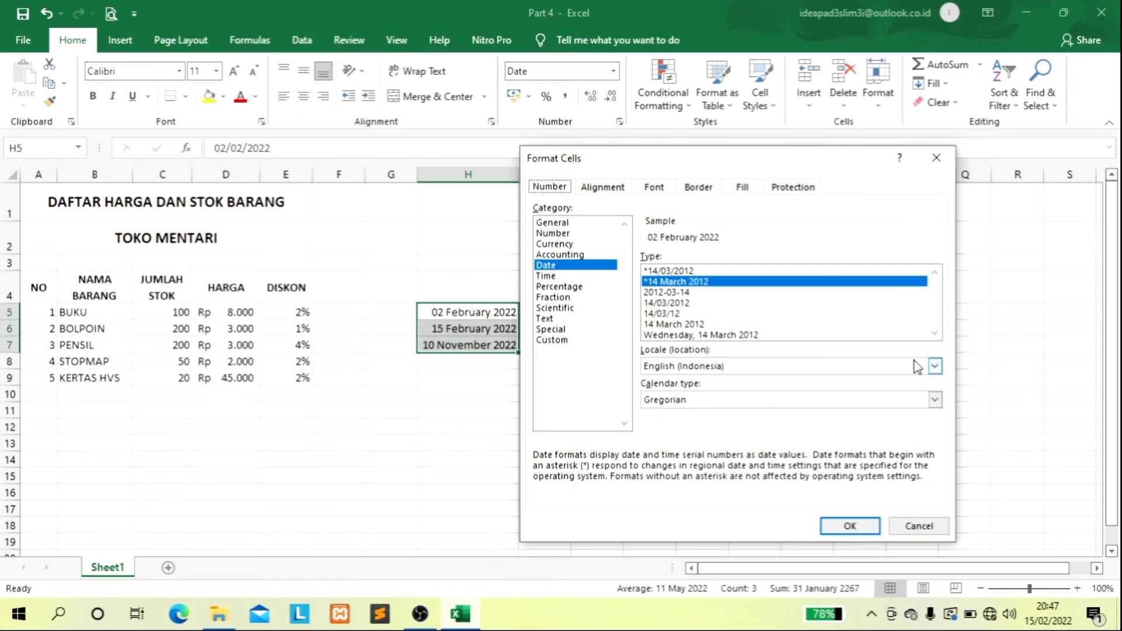
left_click(935, 366)
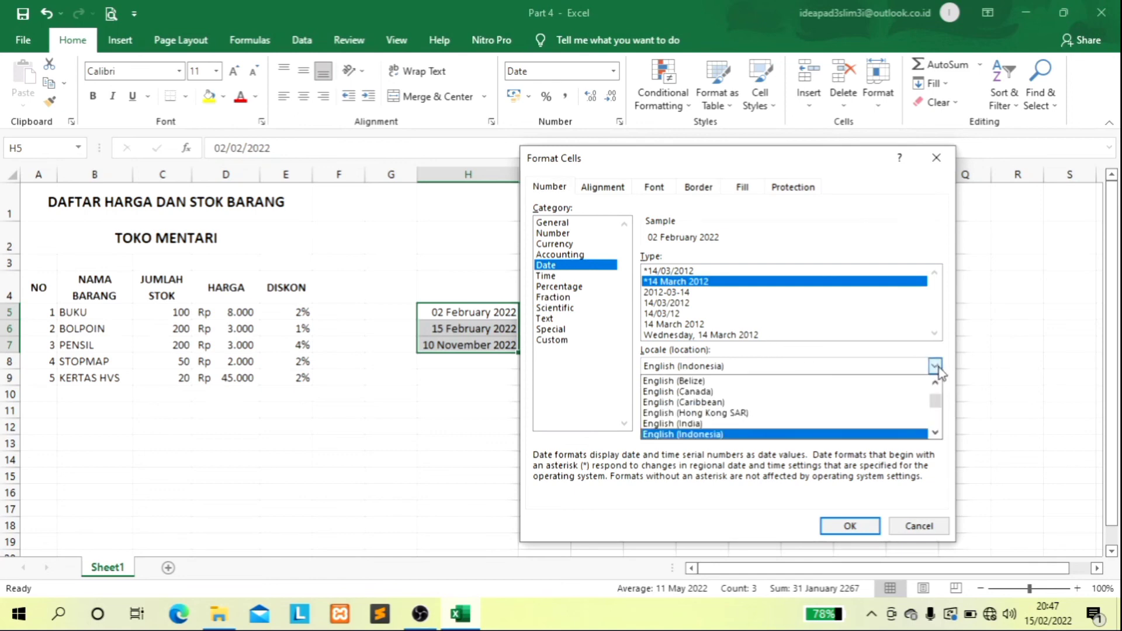
scroll(713, 415, "down", 6)
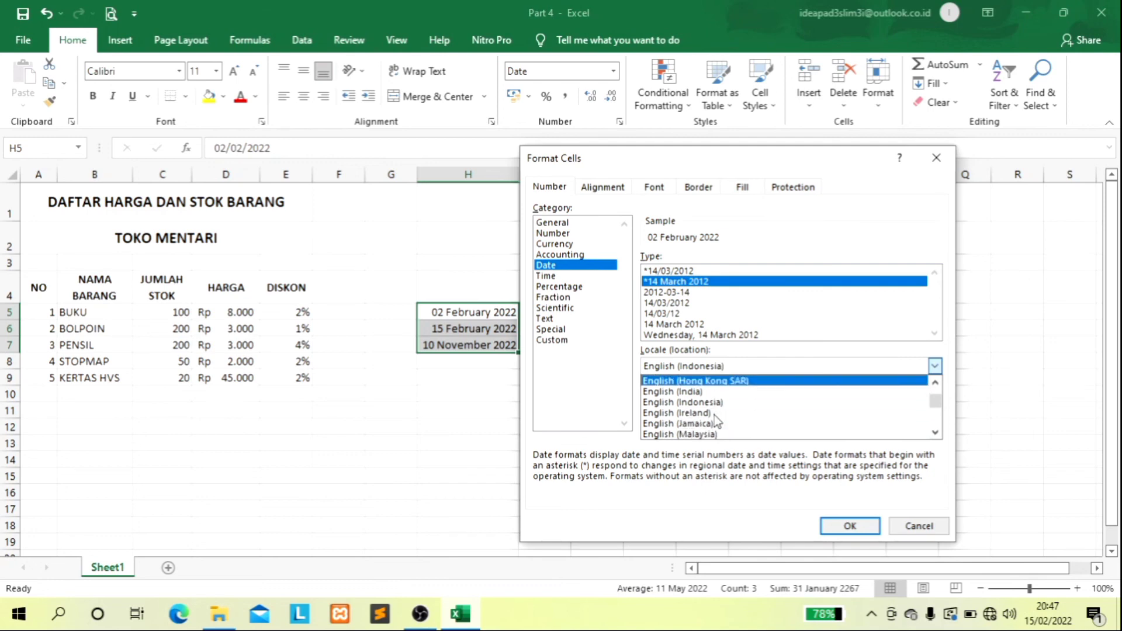
scroll(668, 425, "down", 8)
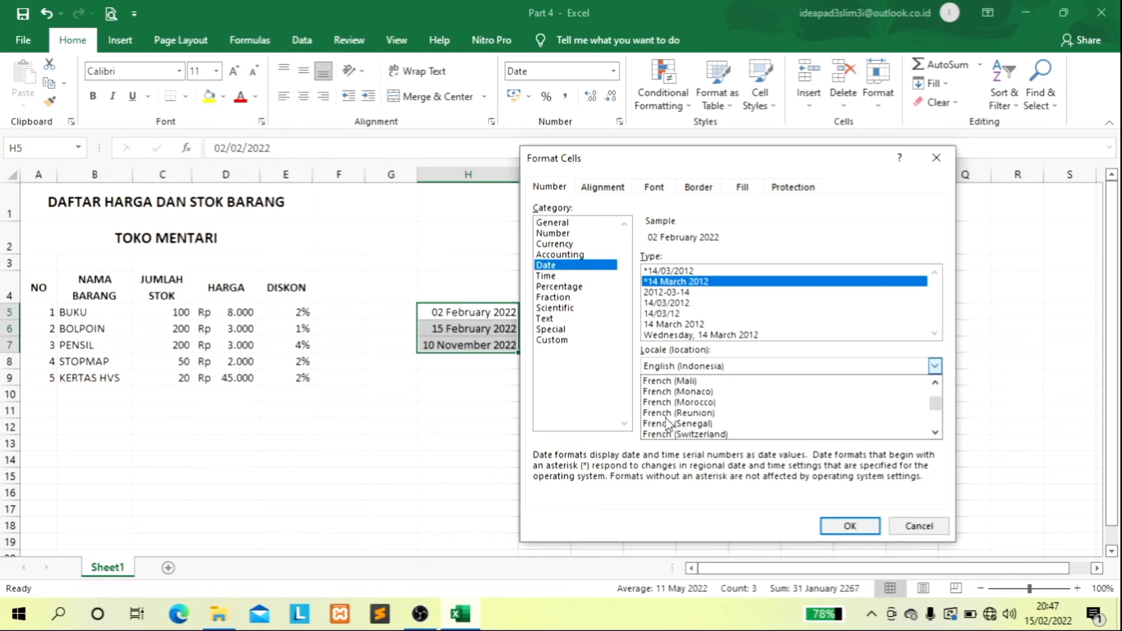
scroll(668, 420, "down", 4)
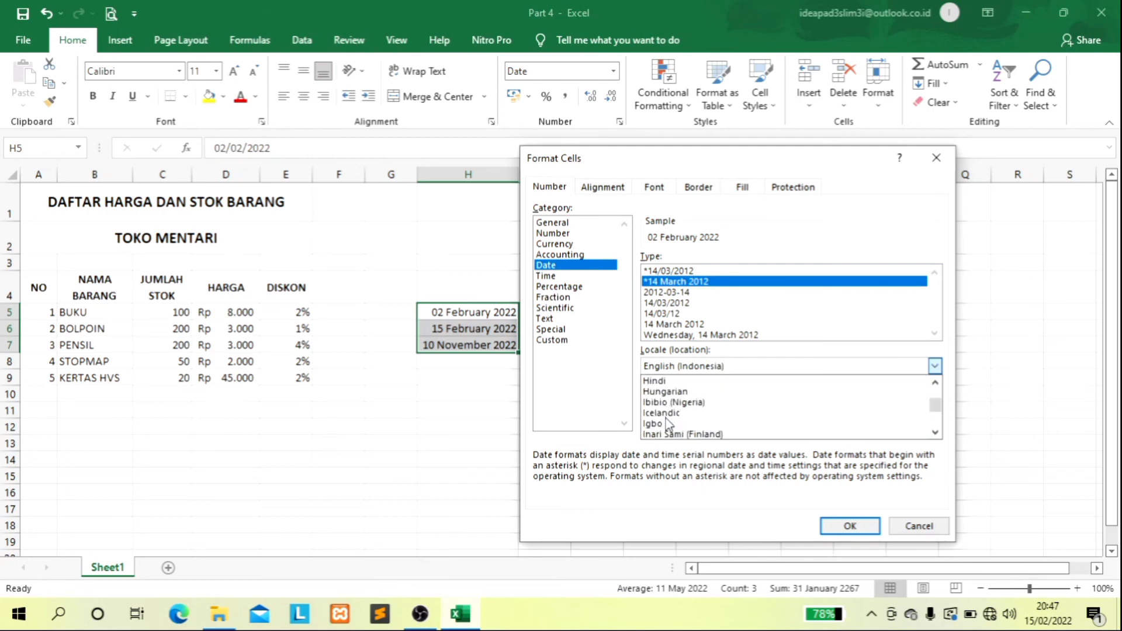
scroll(669, 414, "down", 1)
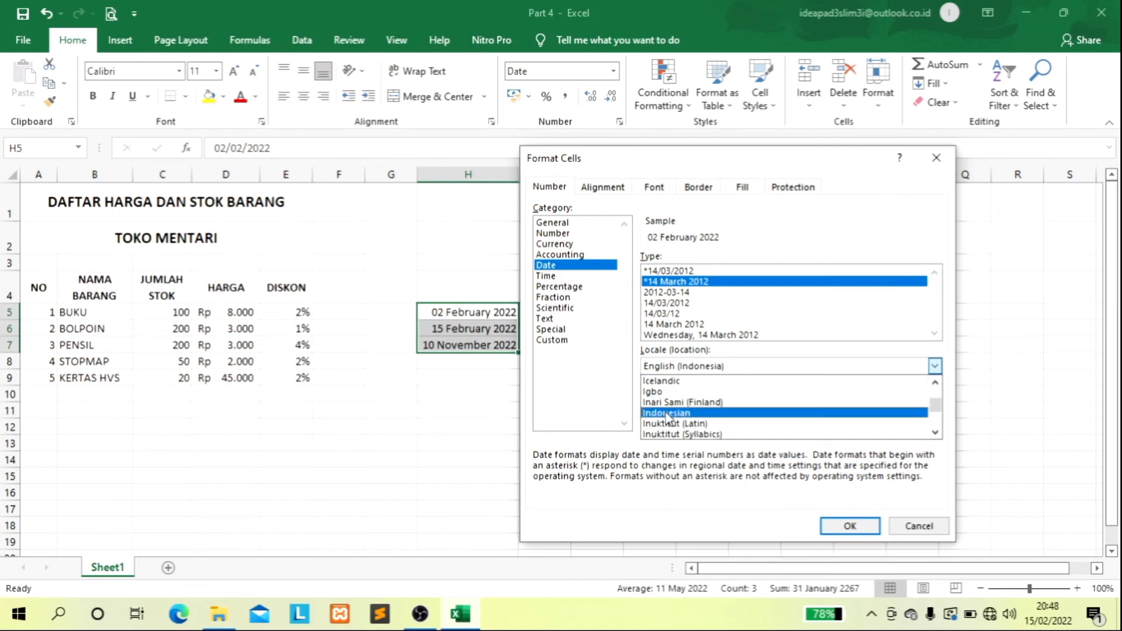
left_click(675, 415)
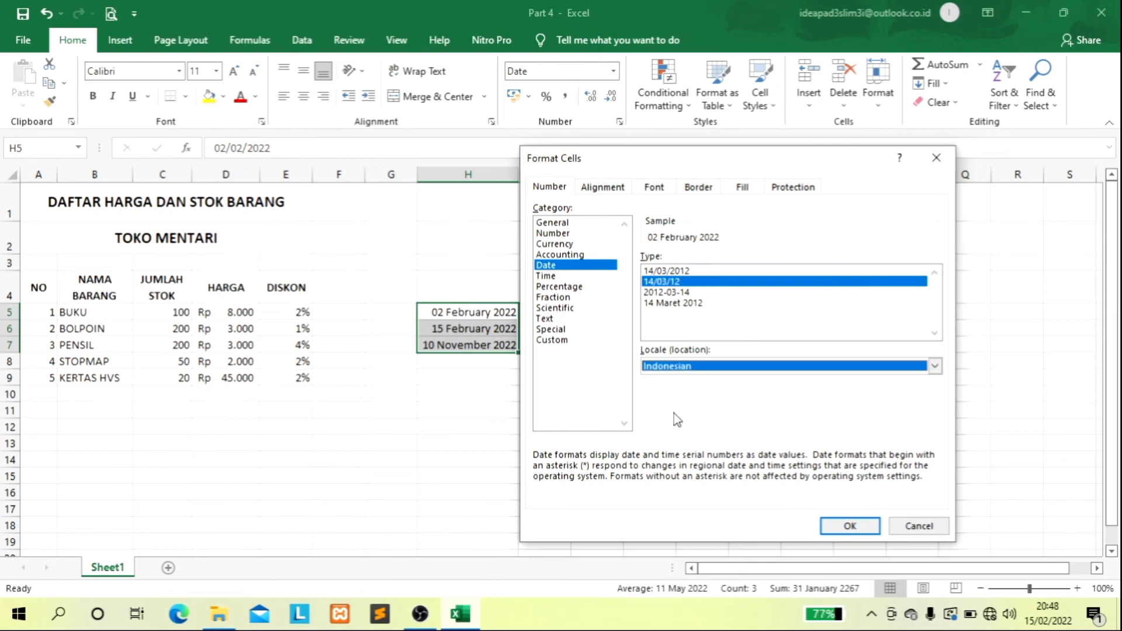
left_click(660, 303)
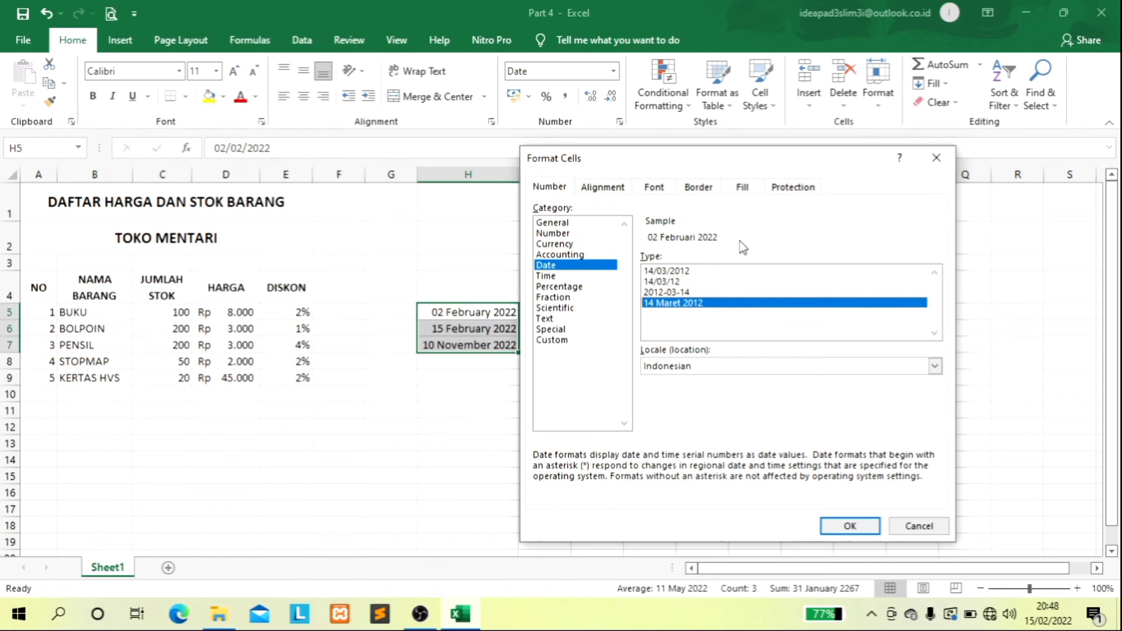
left_click(841, 529)
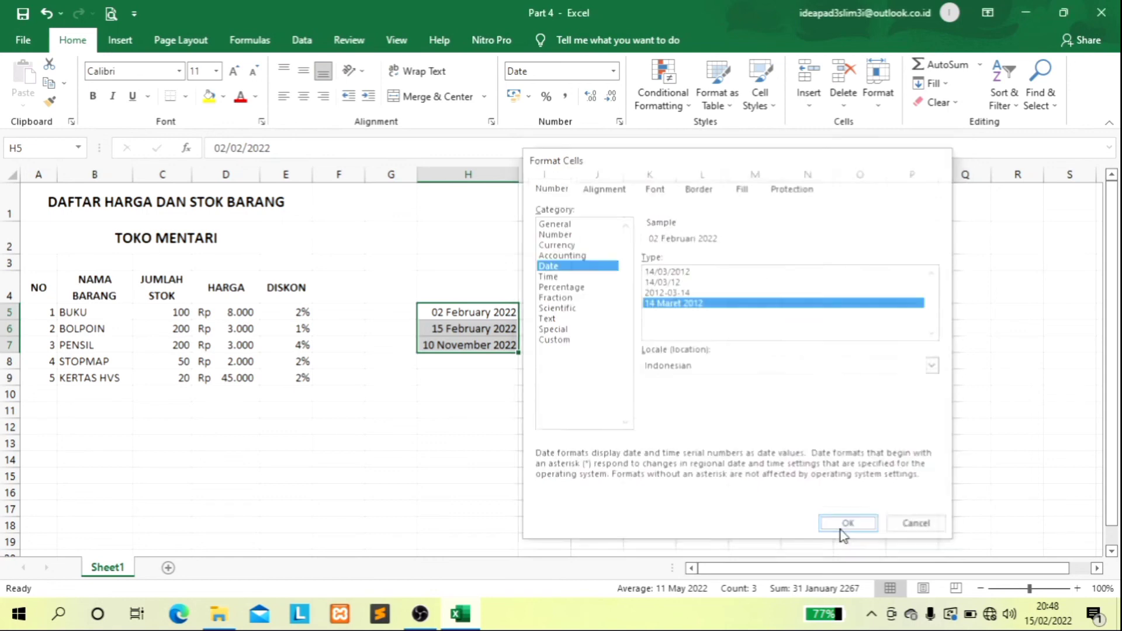
left_click(636, 355)
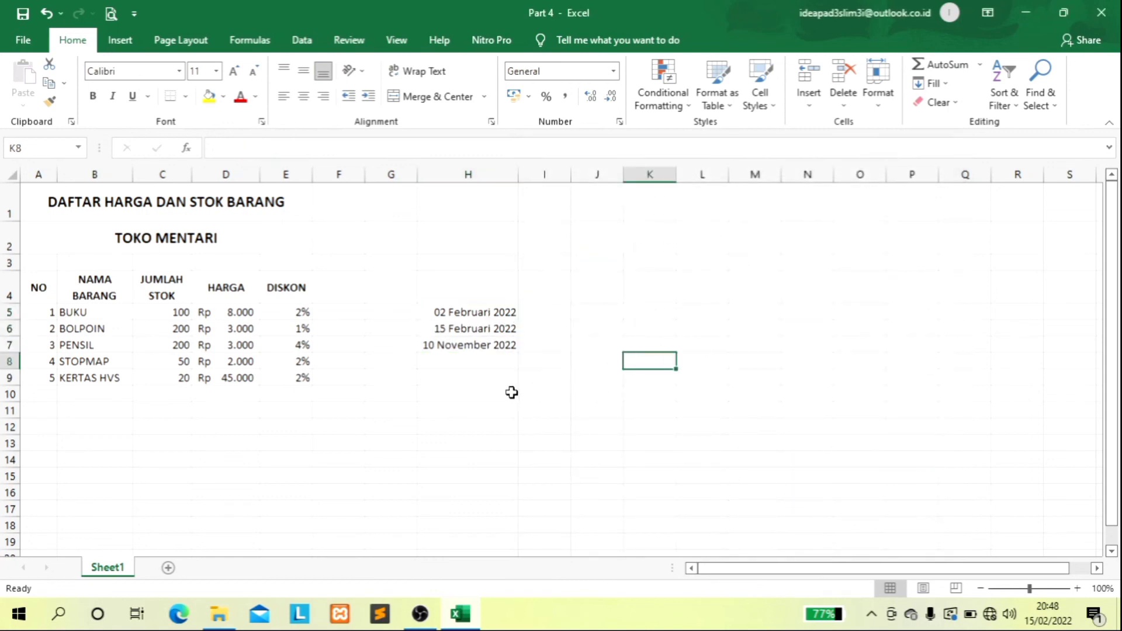